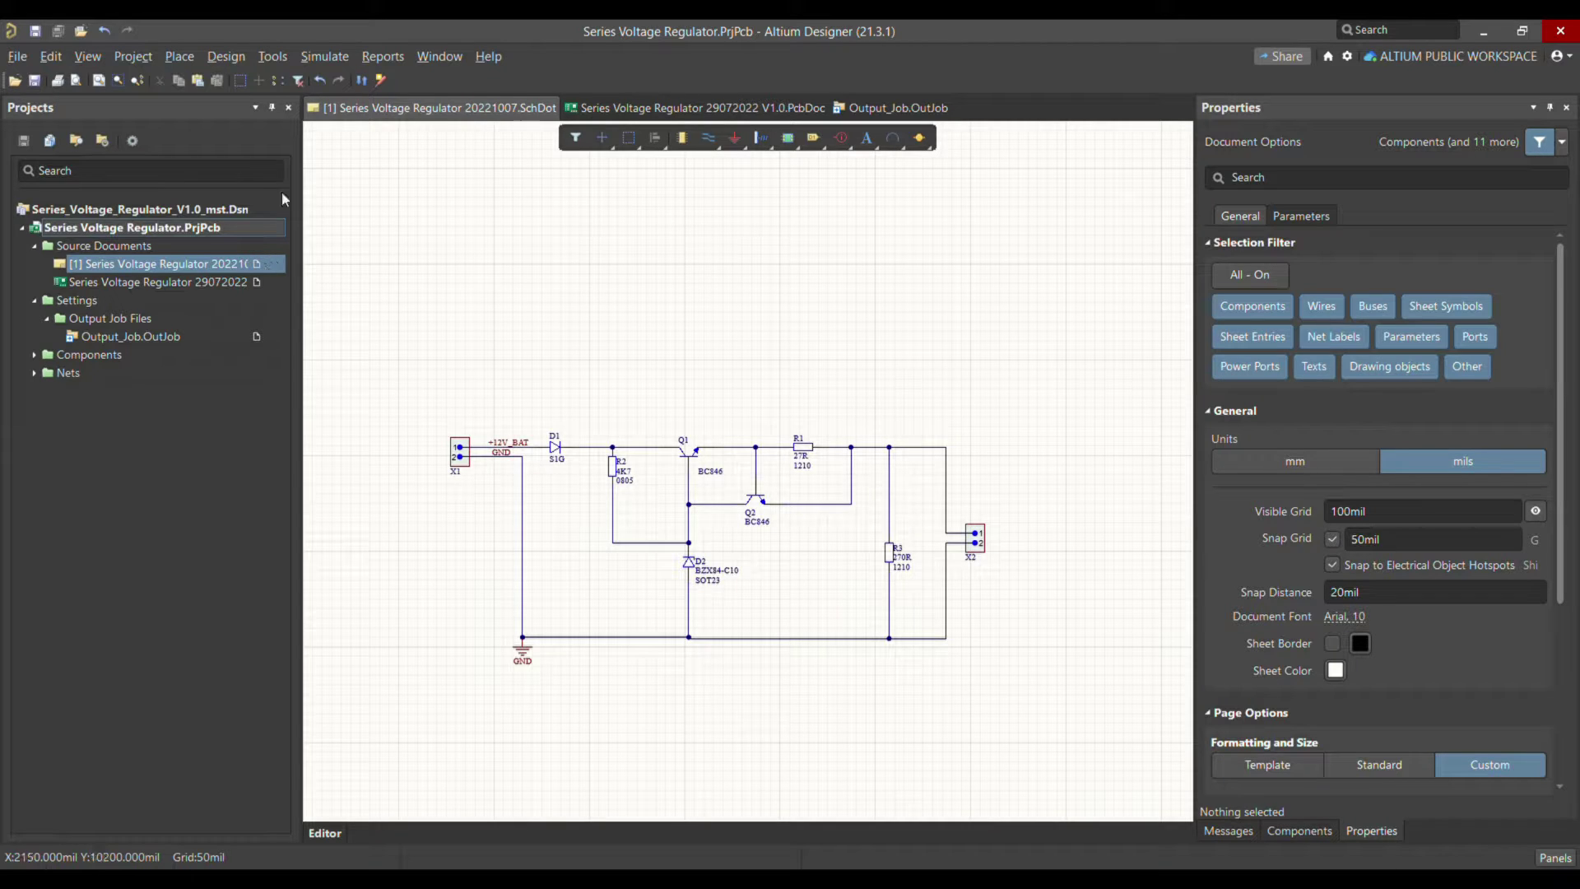
Add a project variant described as 'Series Voltage Regulator Without Overcurrent Protection'.
left_click(133, 57)
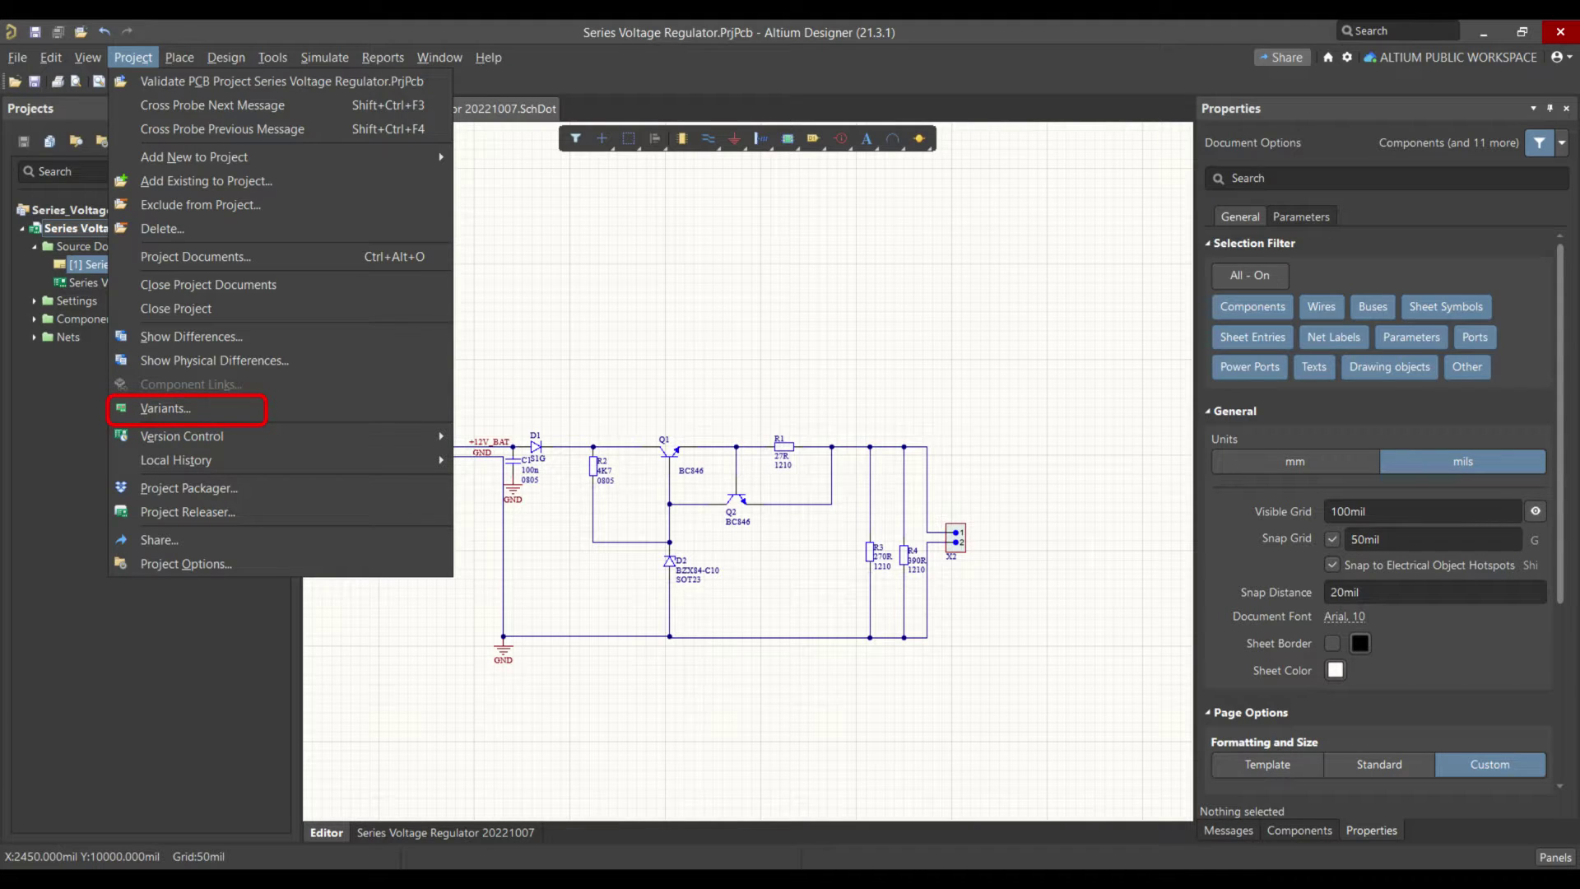
key("v")
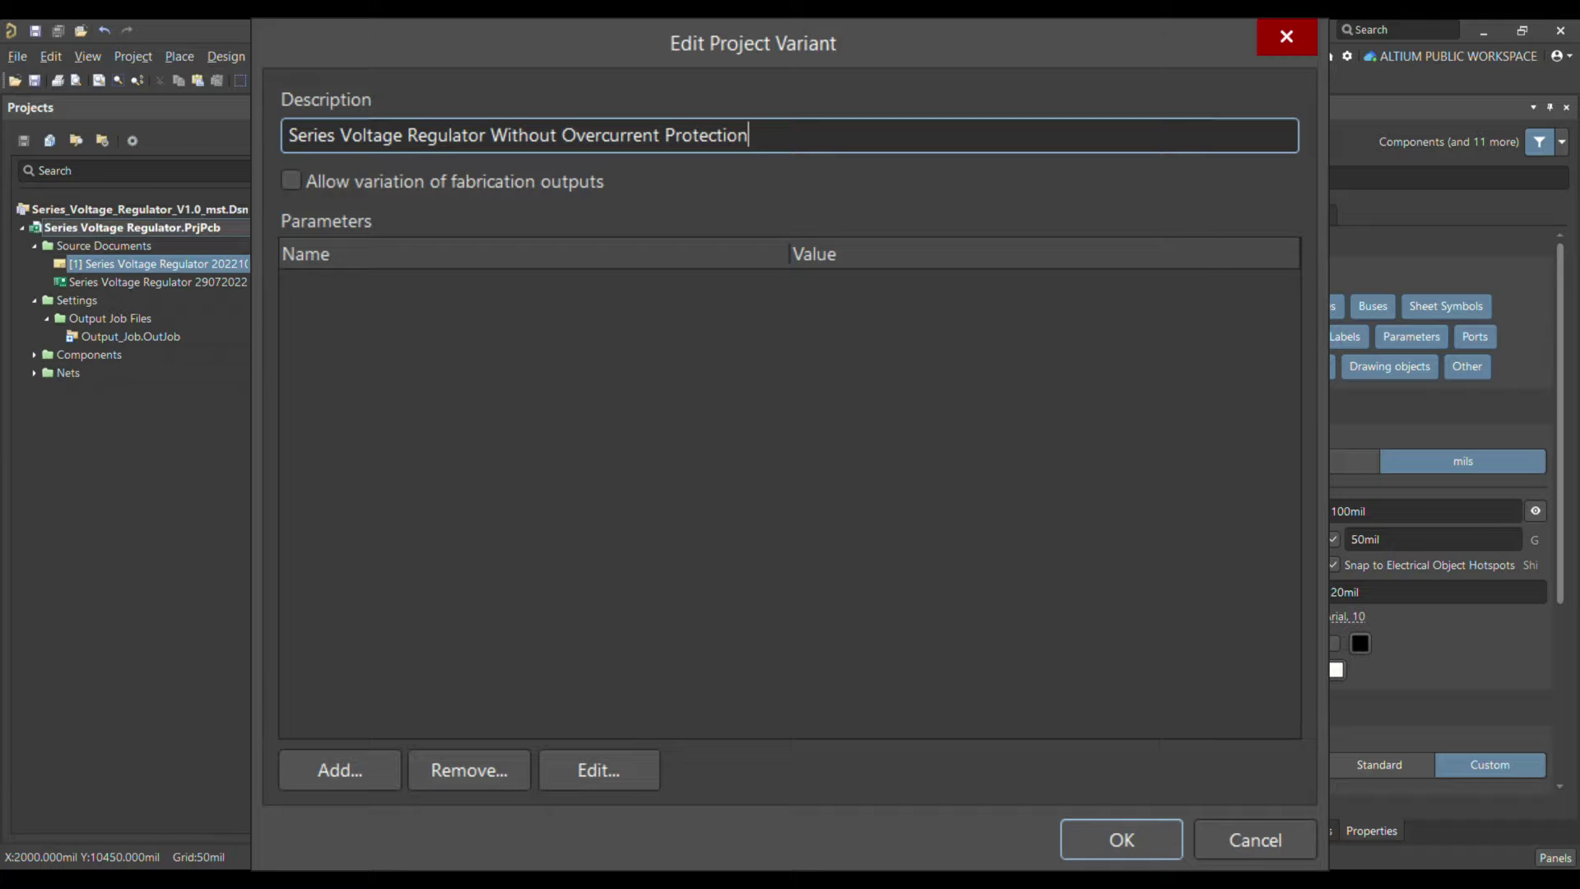
key("Return")
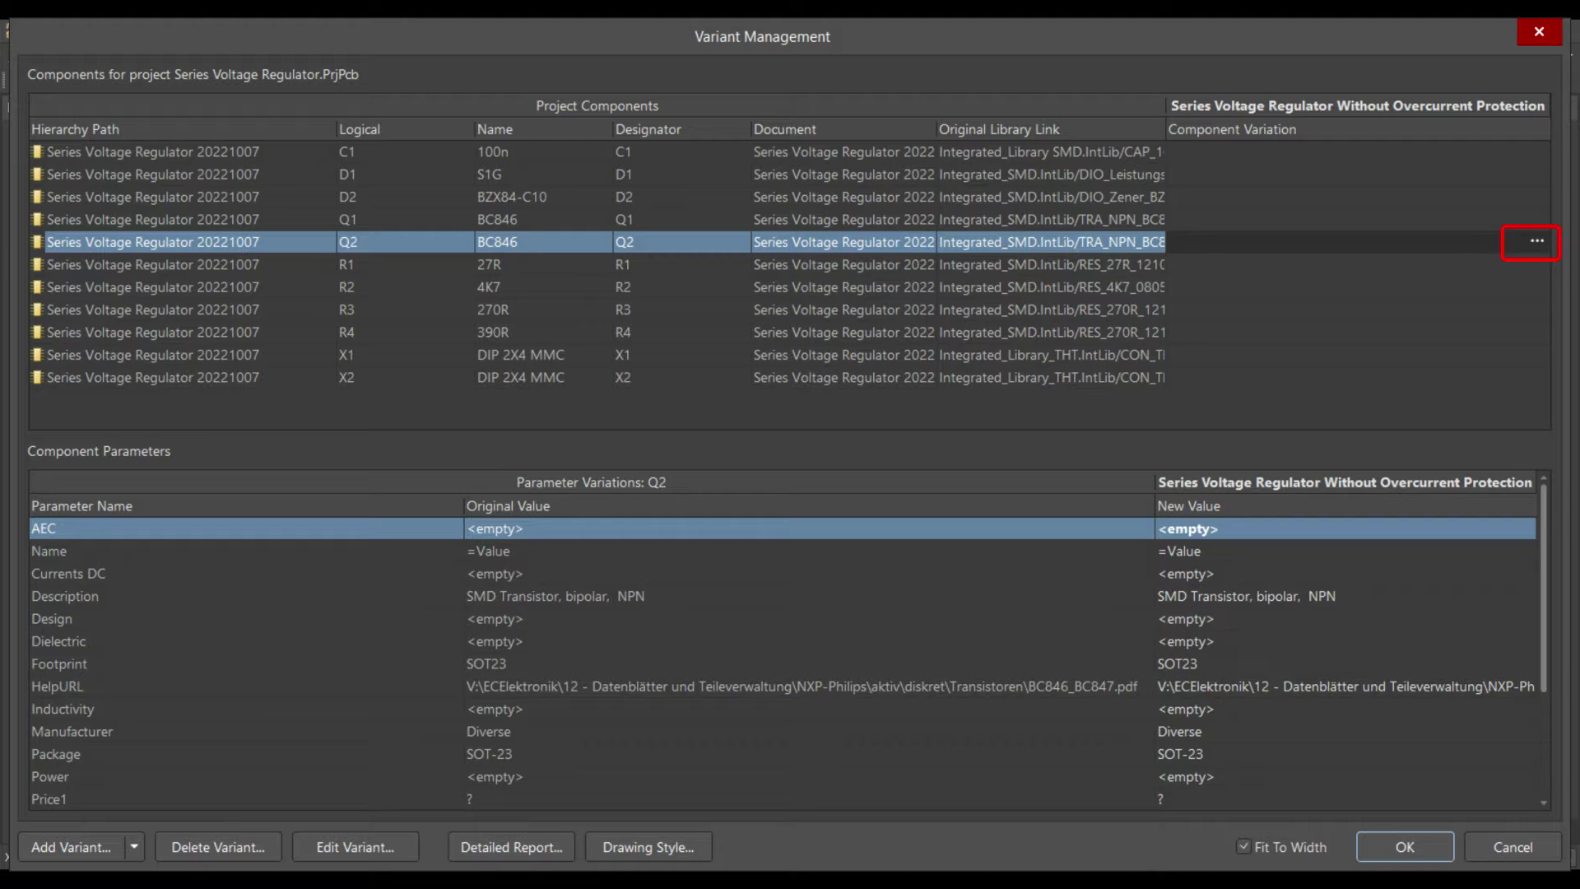
Set Q2 and R1 to Not Fitted in the new variant and apply the changes.
left_click(1536, 240)
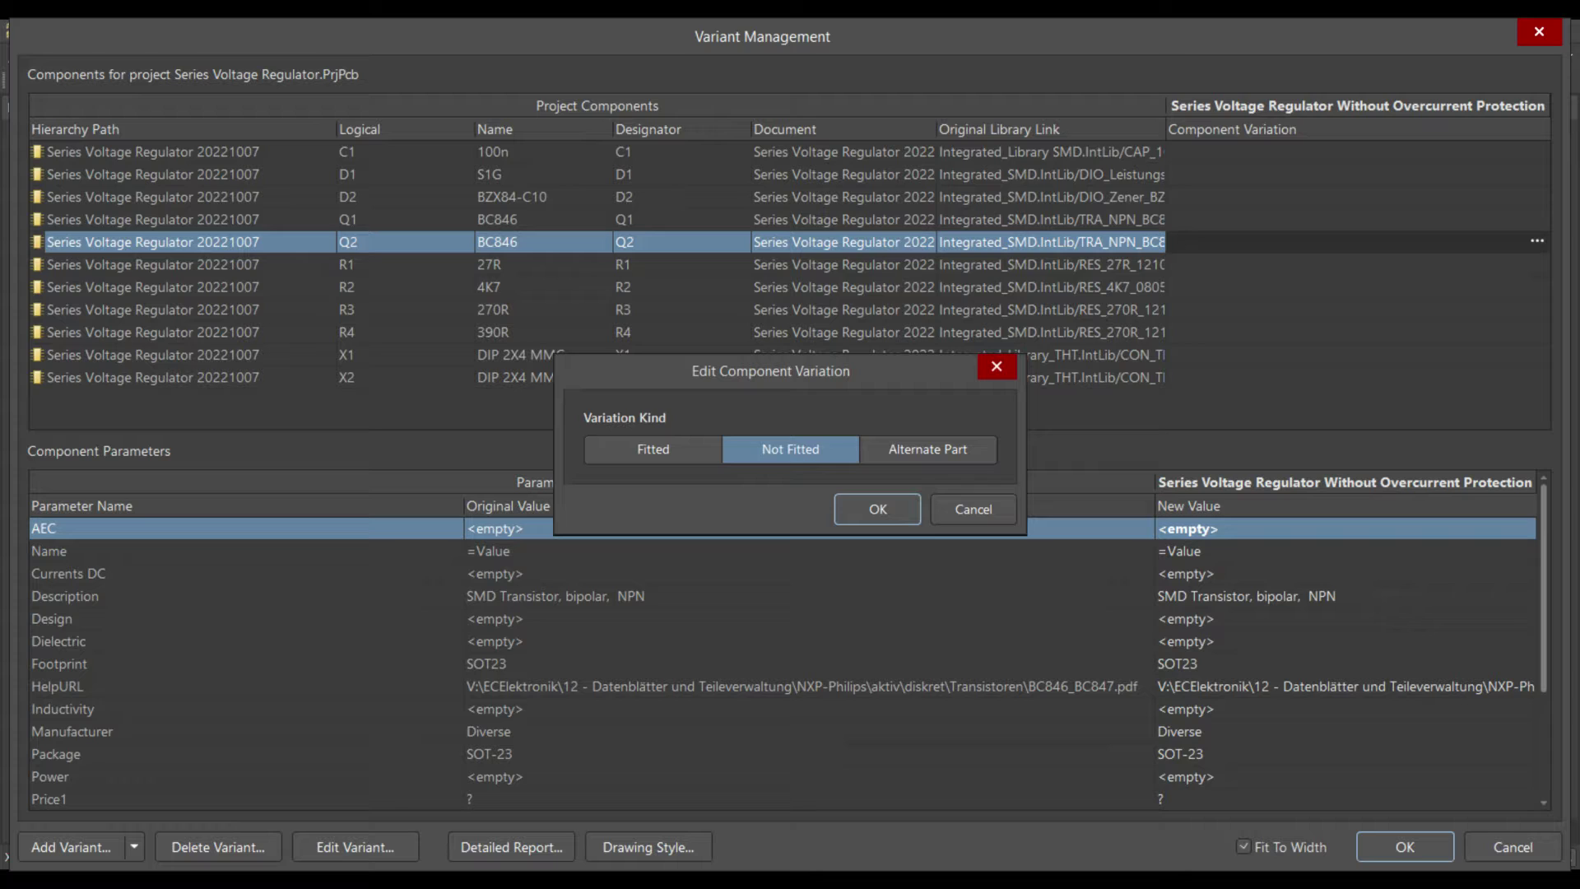
key("Return")
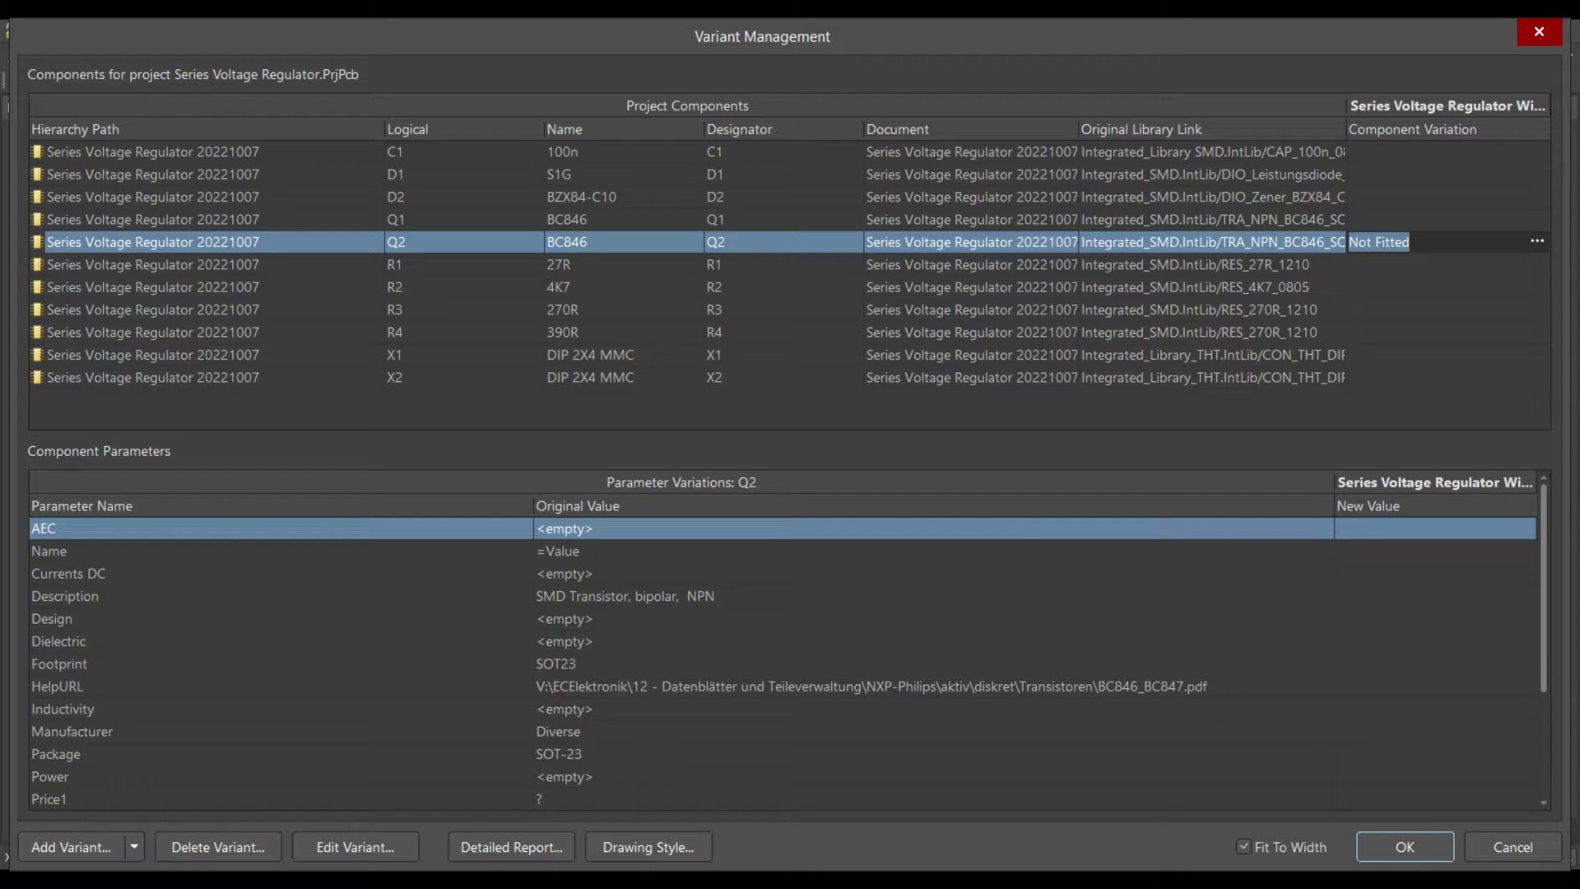
key("Return")
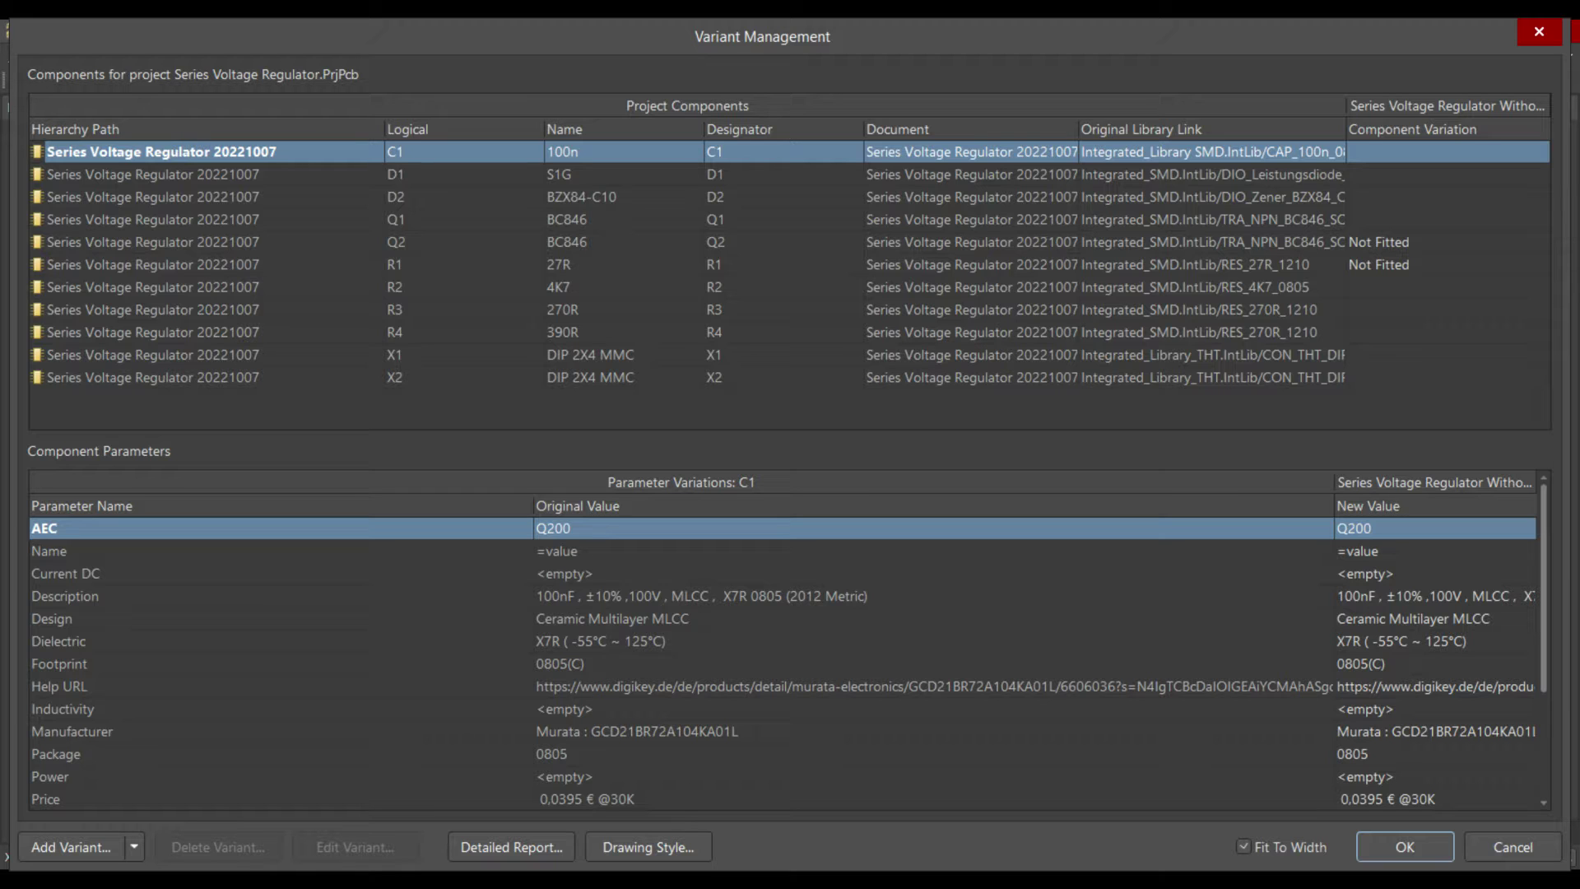
key("Return")
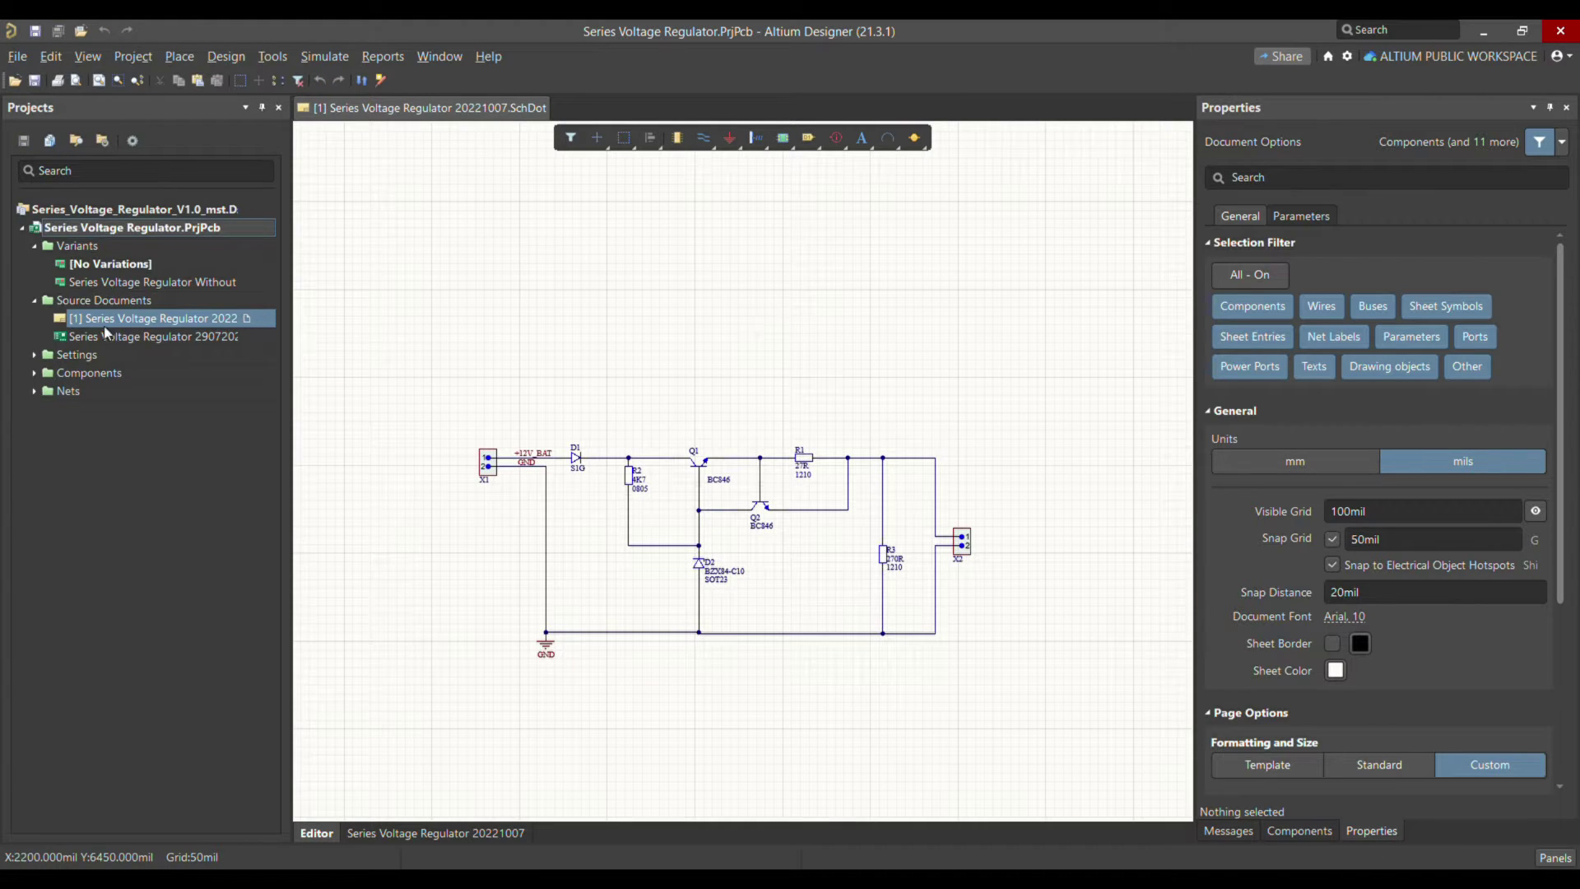
Make the Without Overcurrent Protection variant active in the project tree's Variants list.
left_click(136, 283)
double_click(135, 283)
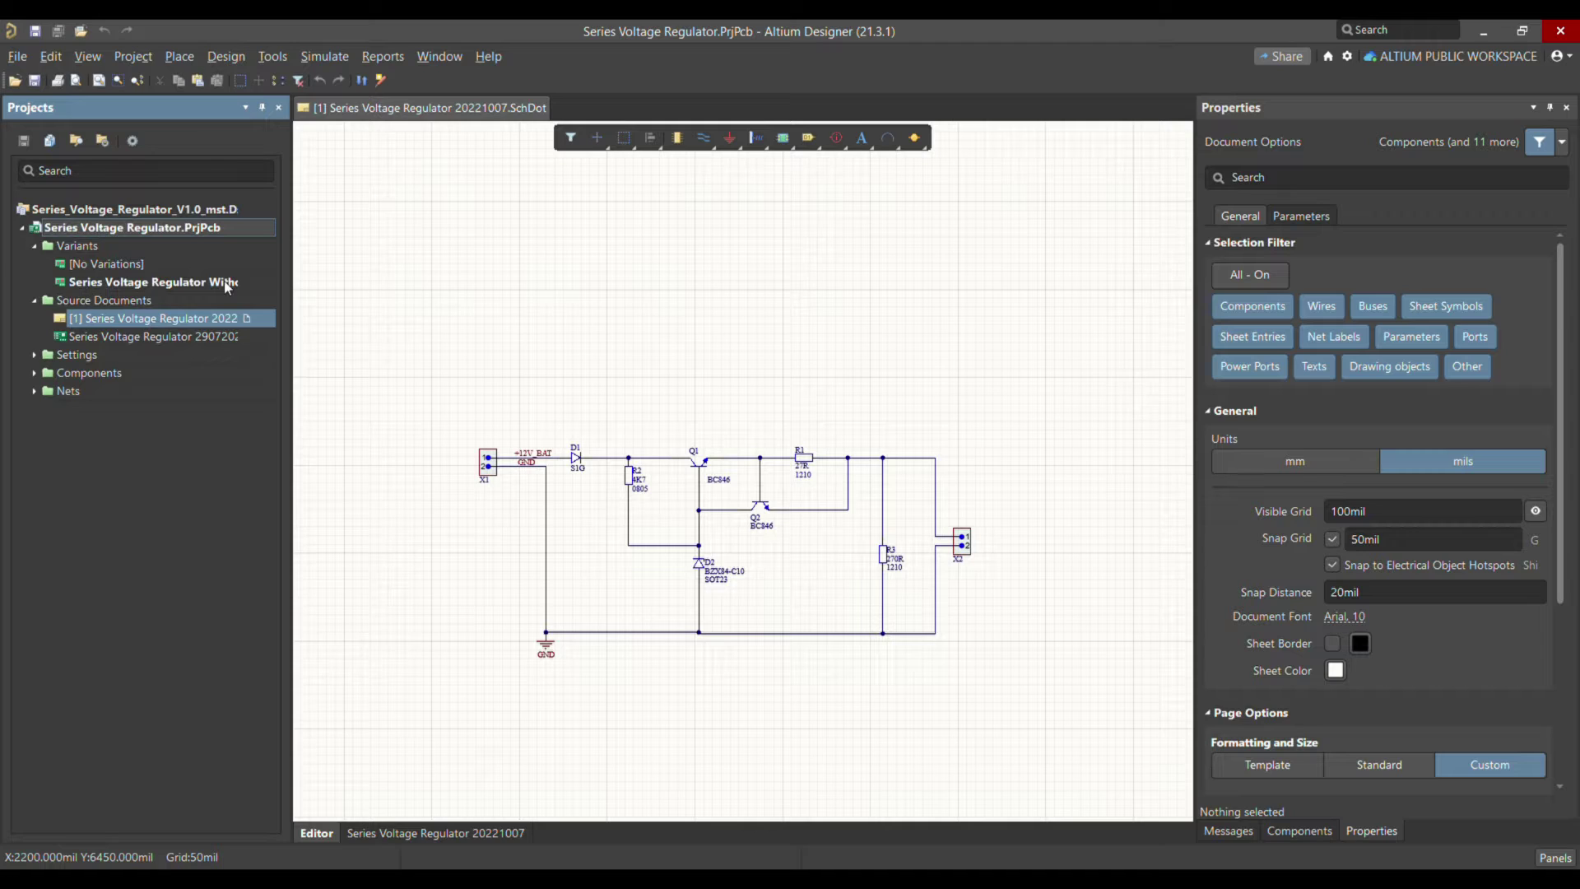
double_click(110, 263)
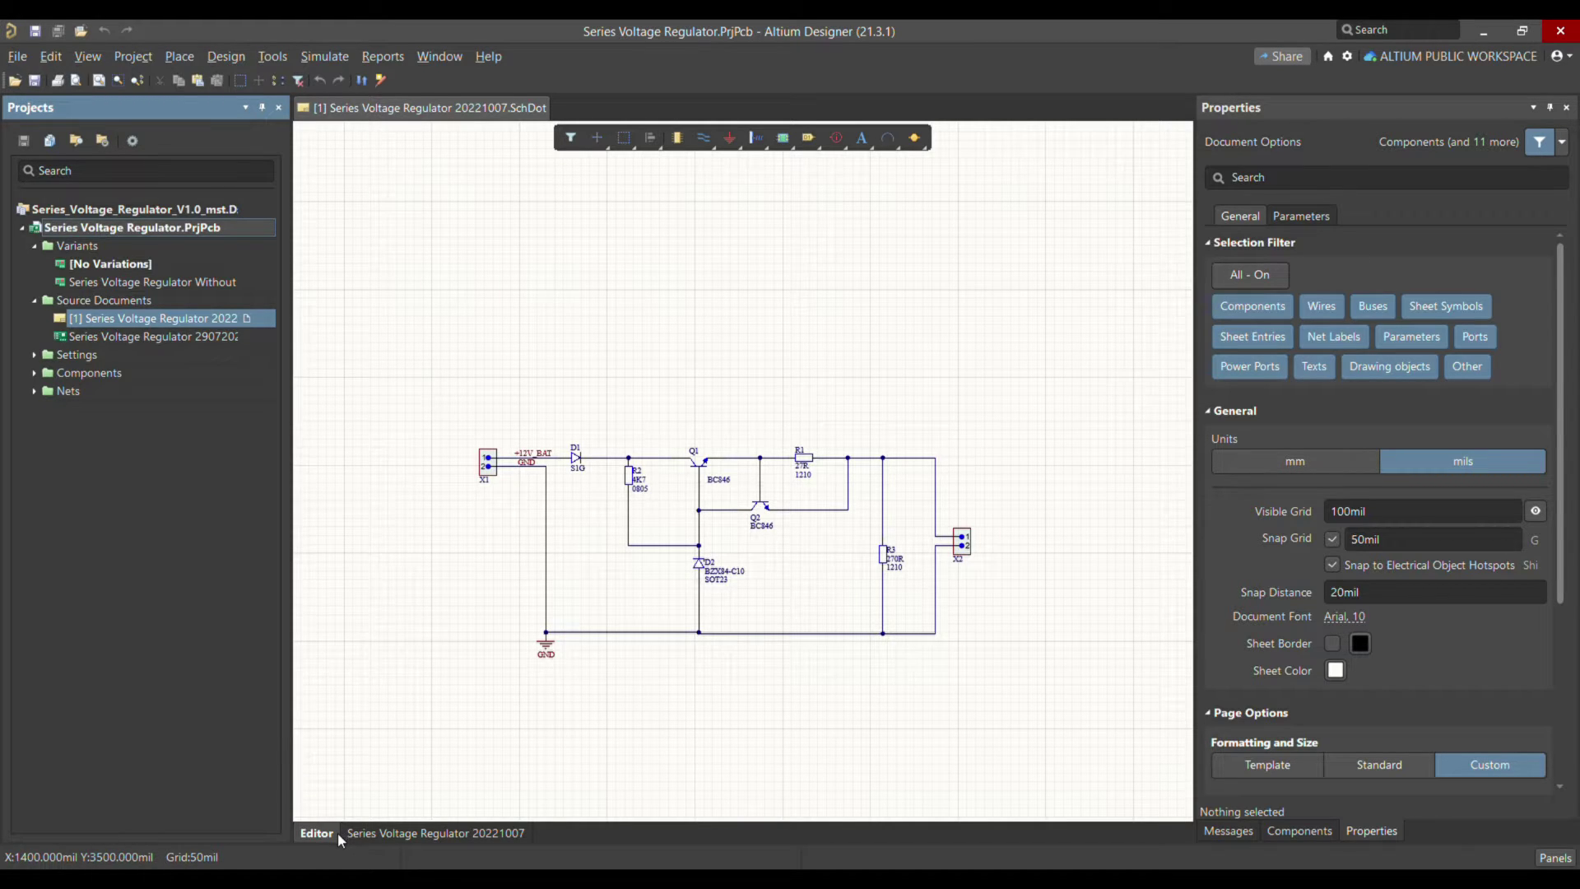
left_click(403, 839)
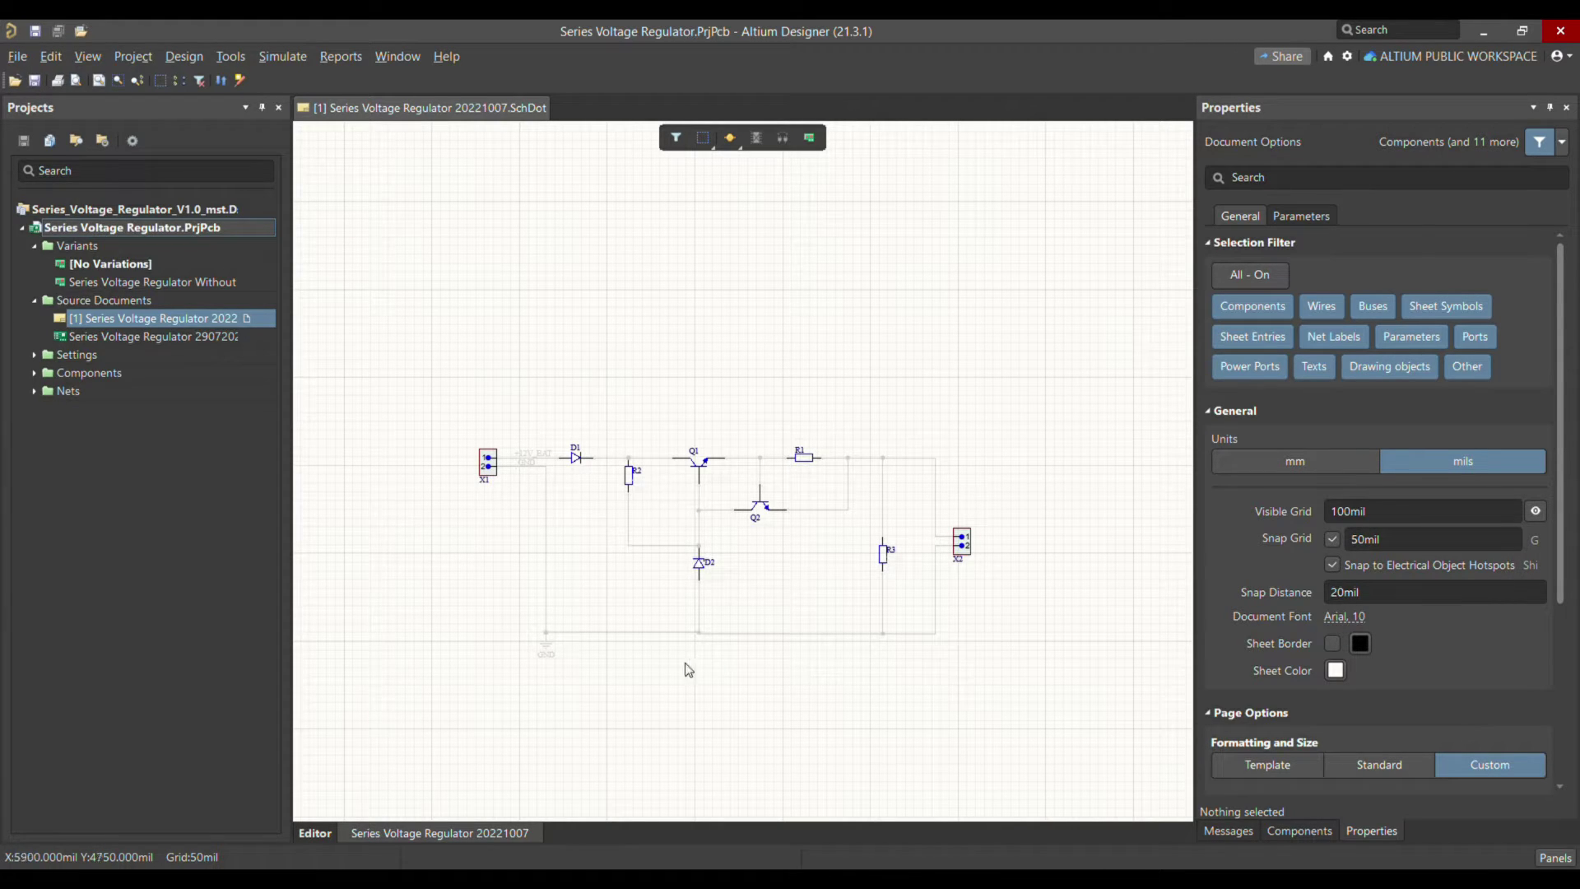
left_click(148, 282)
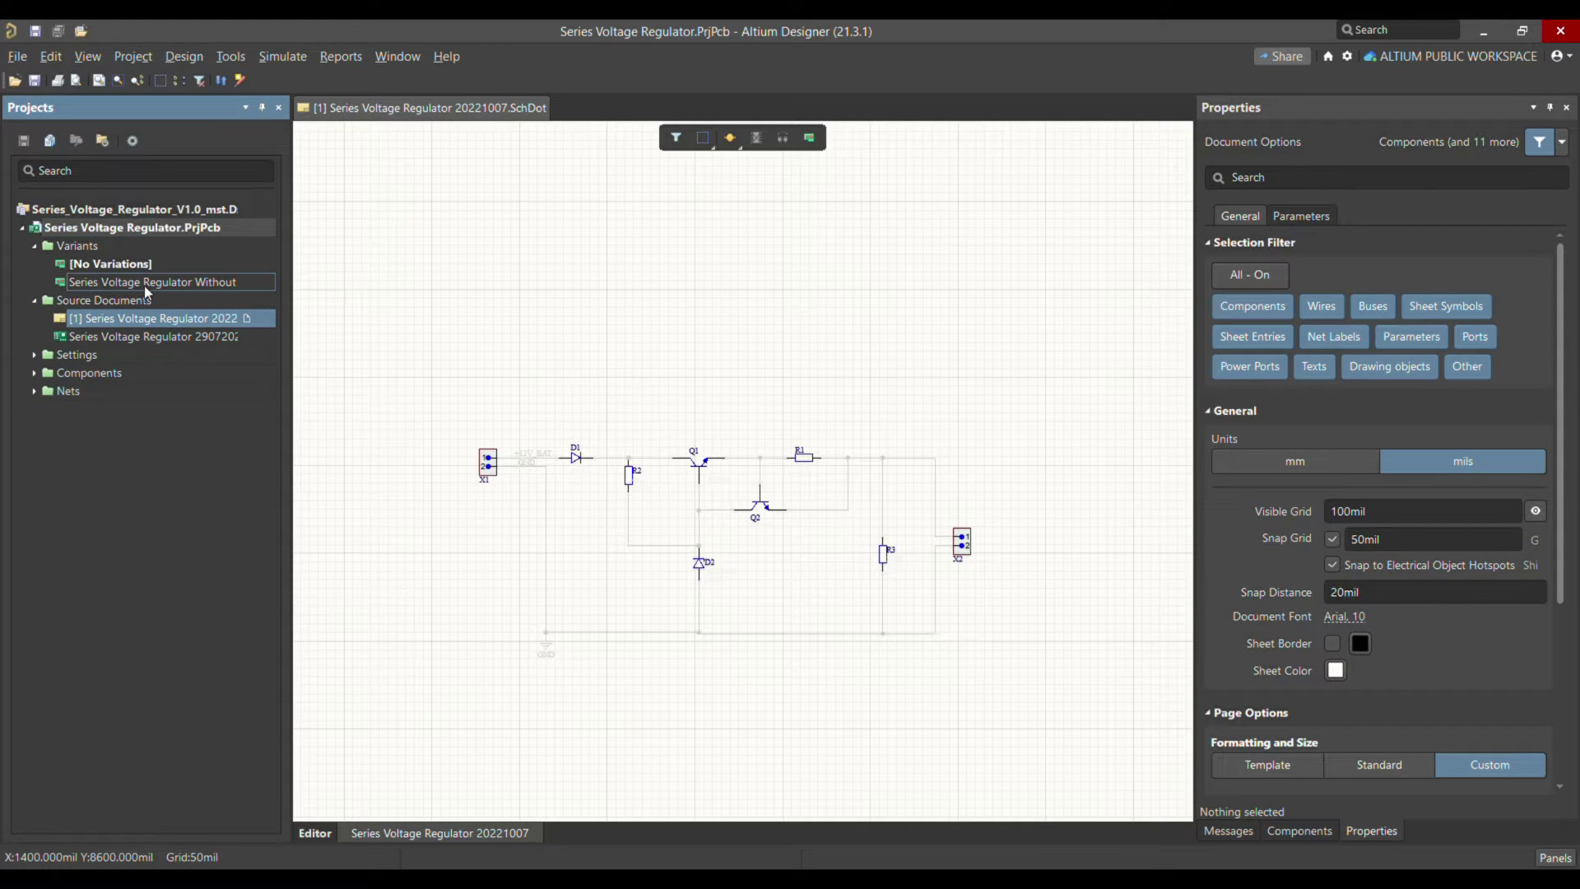
double_click(144, 284)
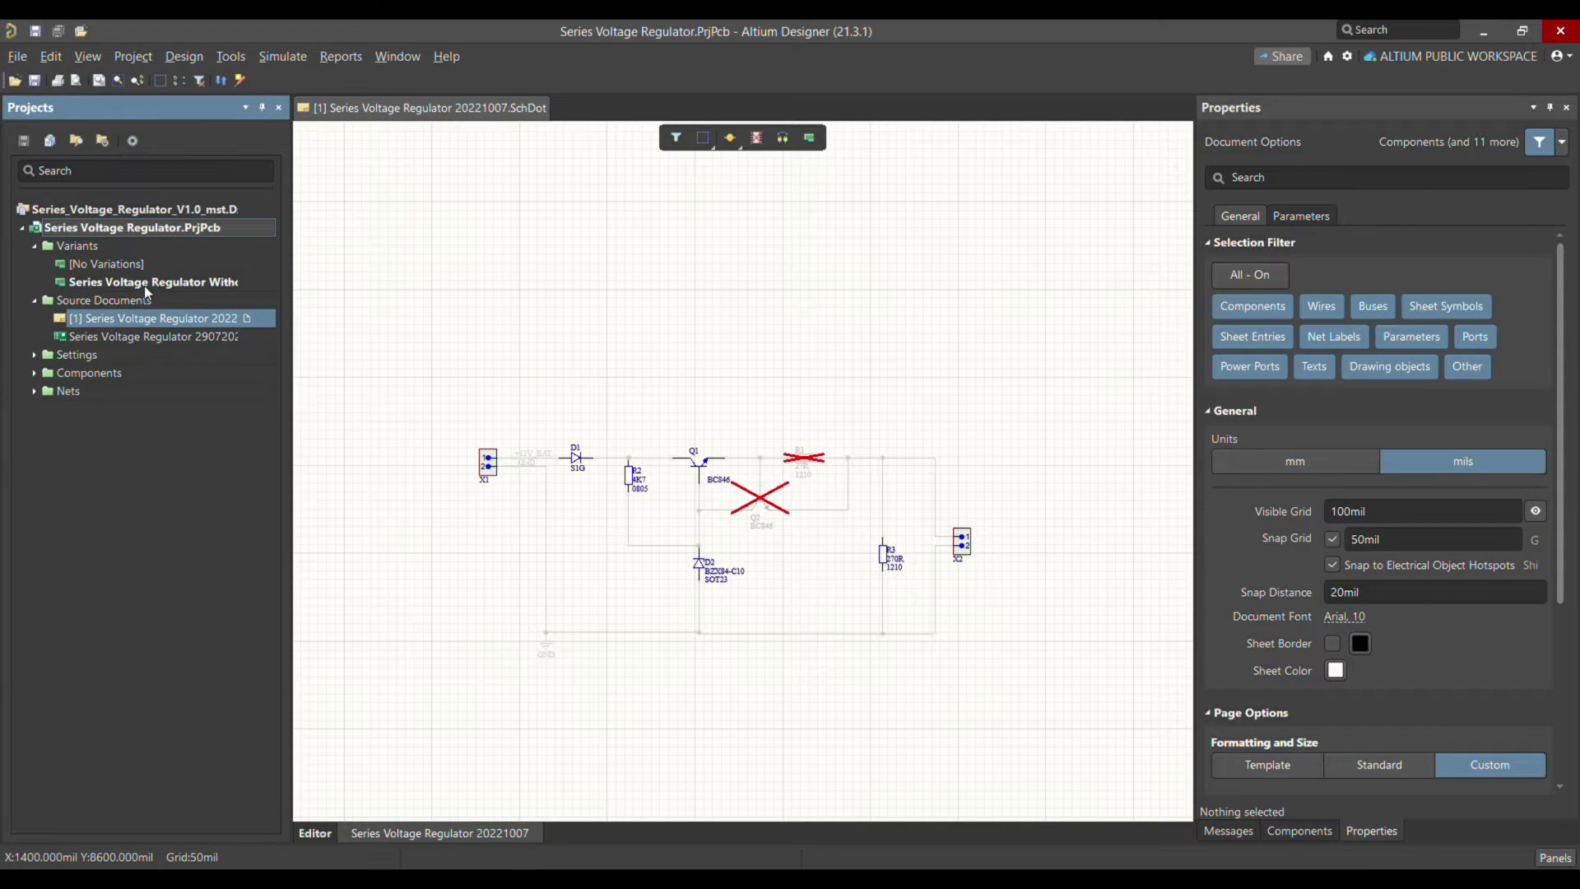
Show the schematic's variant view with R1 and Q2 crossed out as not fitted.
left_click(320, 833)
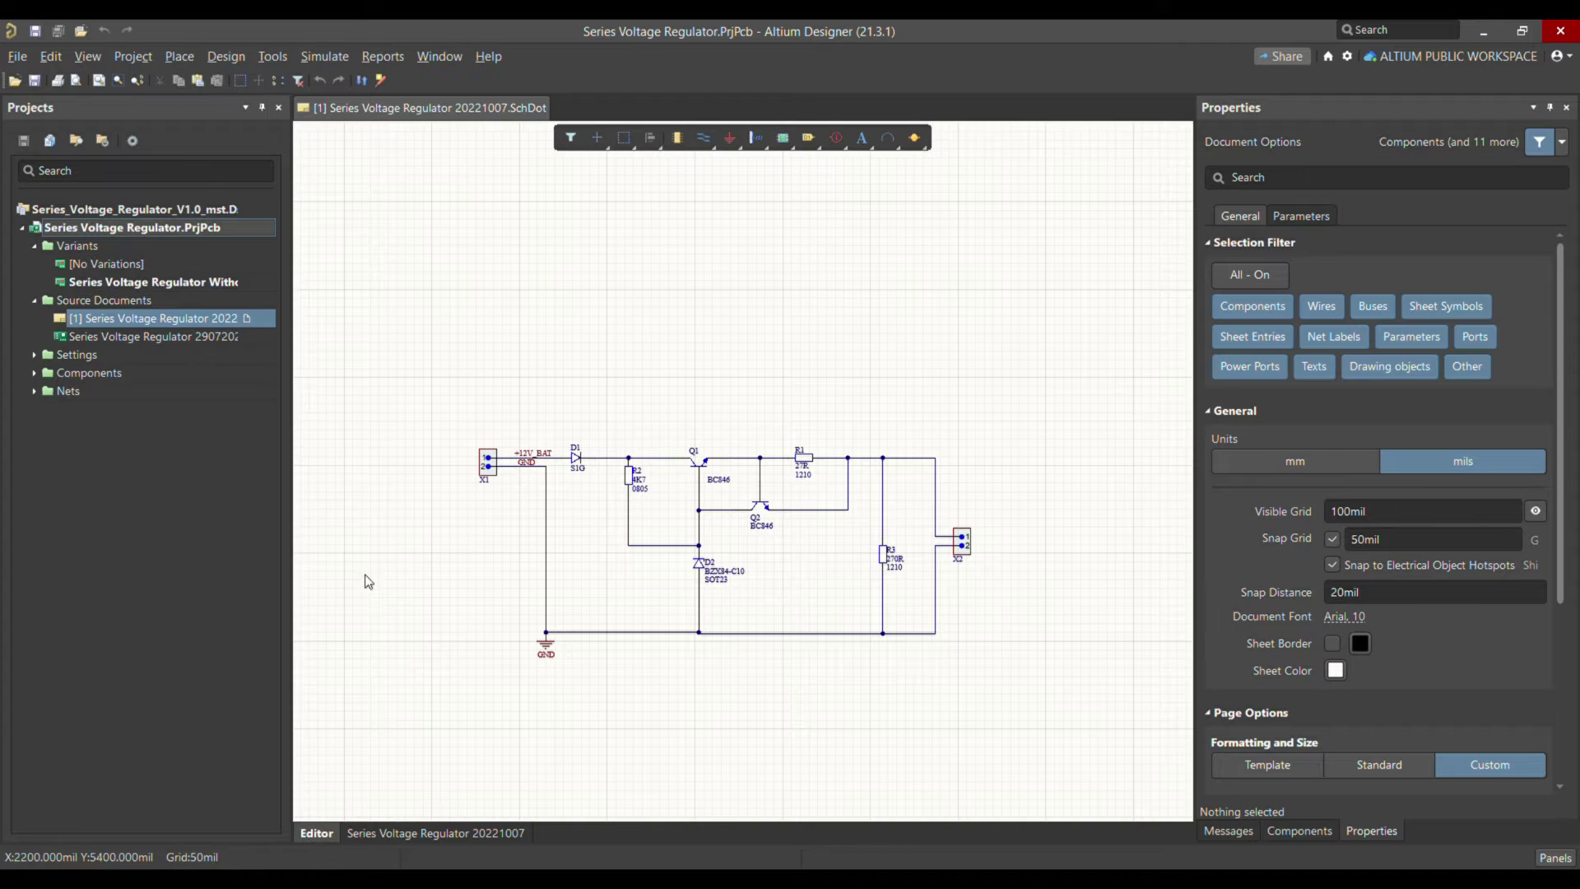
left_click(123, 283)
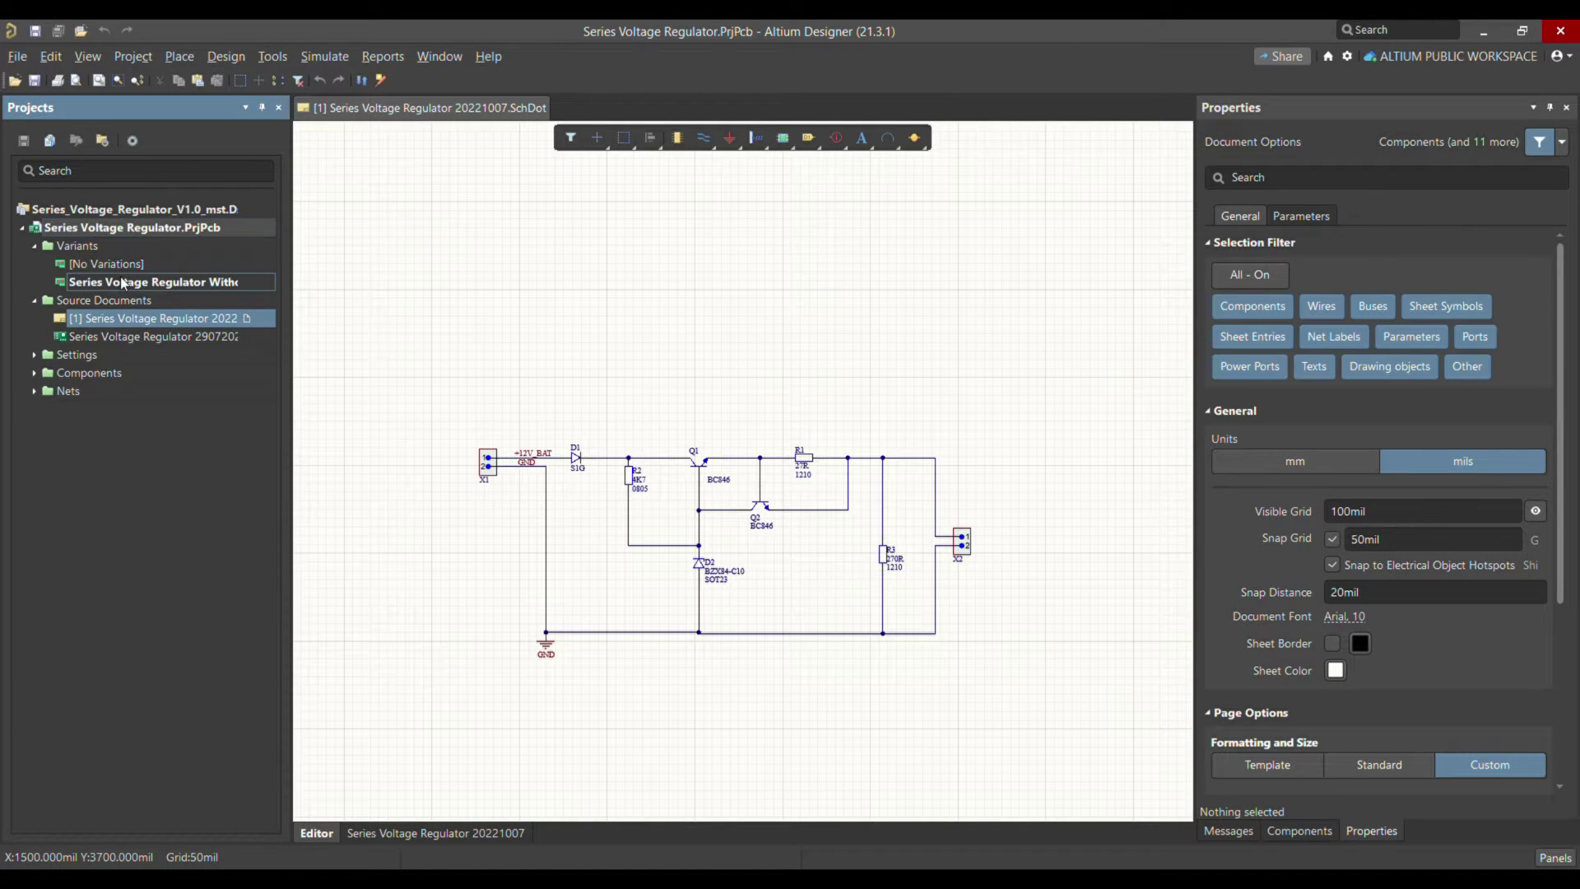
left_click(316, 833)
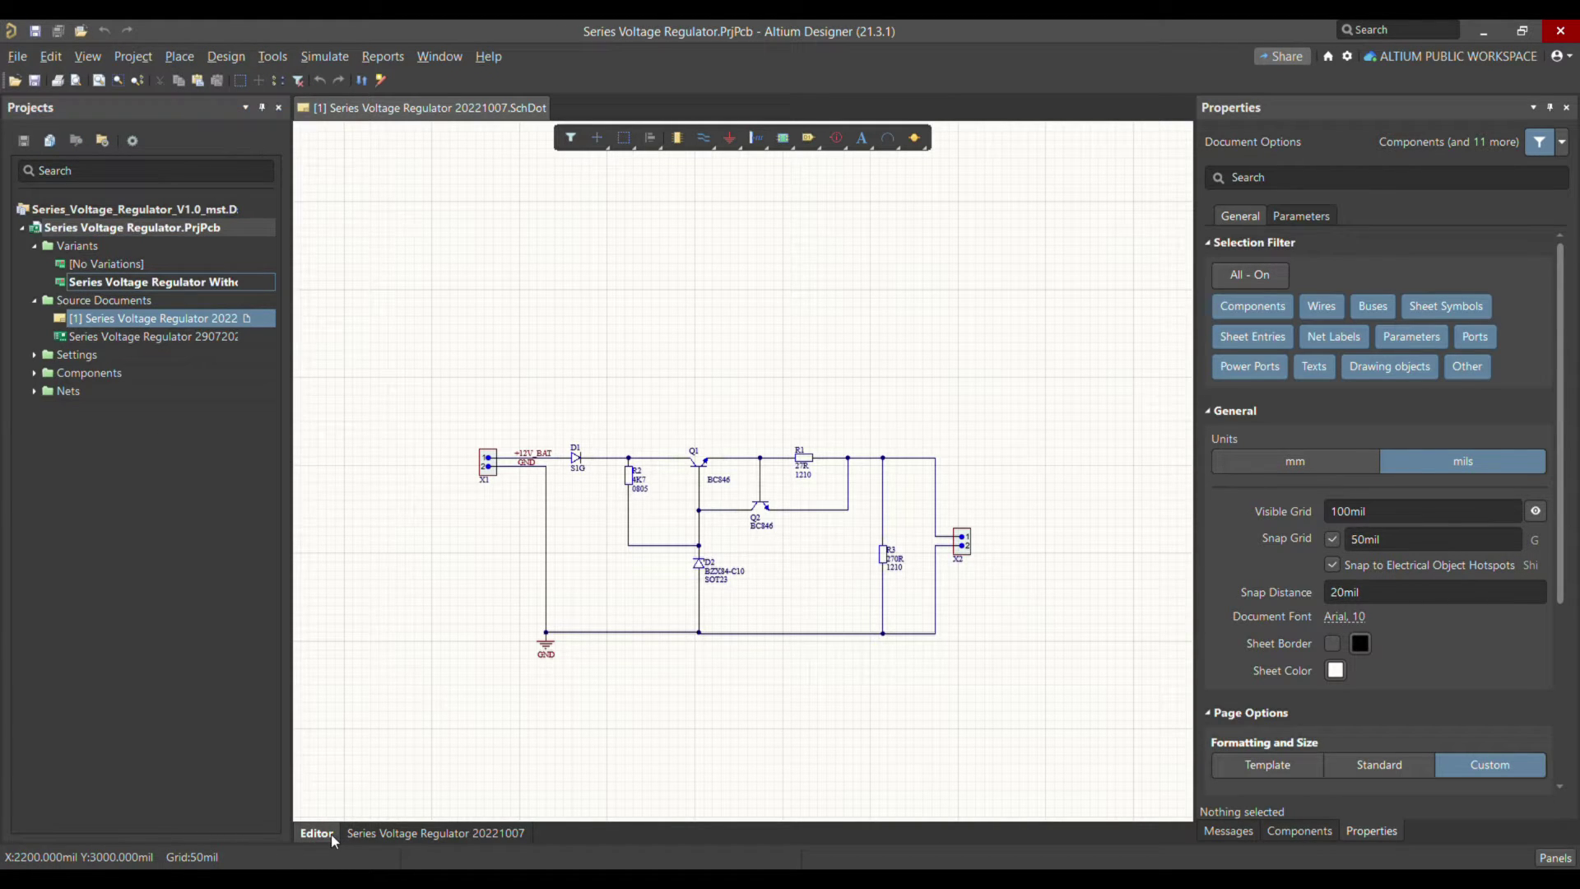
left_click(397, 832)
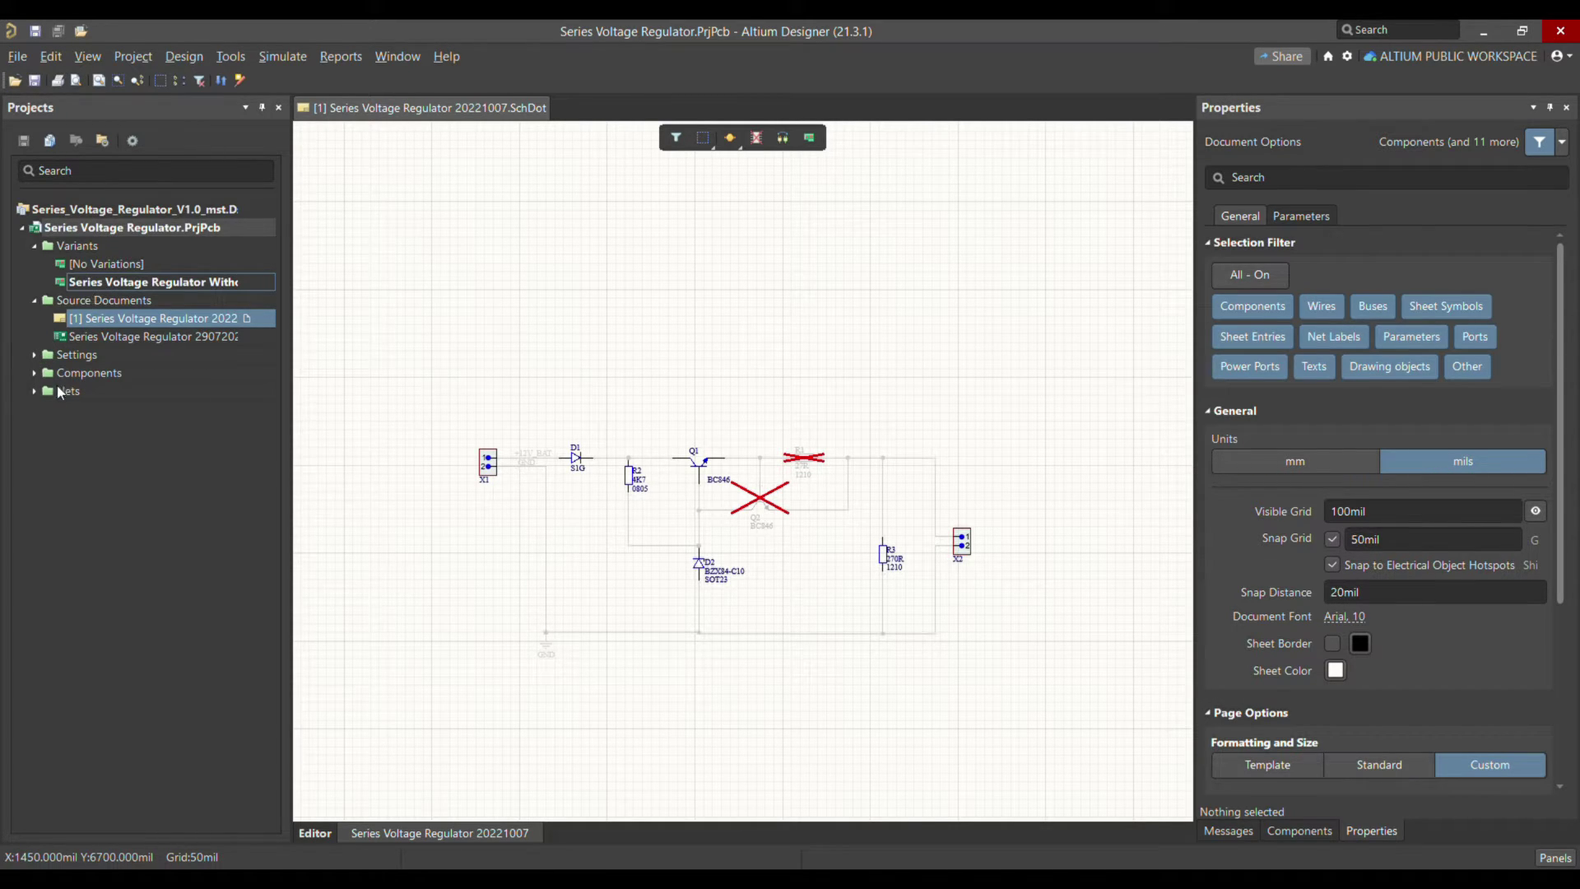
left_click(35, 355)
In Output_Job.OutJob, choose the Without Overcurrent Protection variant and generate the Assembly Drawings PDF.
left_click(48, 373)
double_click(115, 391)
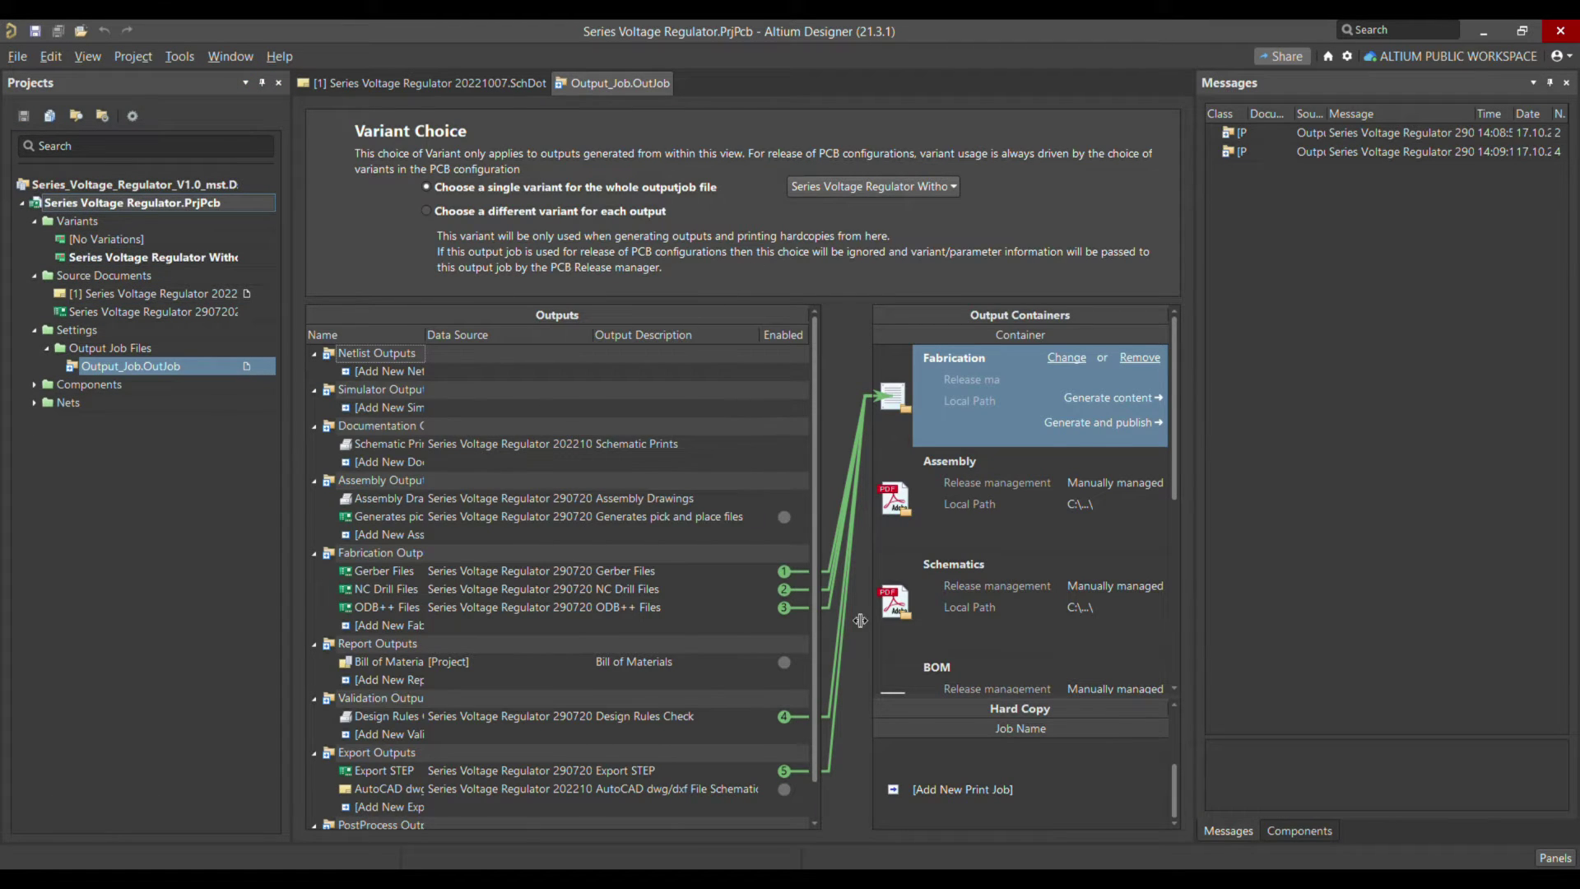
left_click(872, 186)
left_click(789, 198)
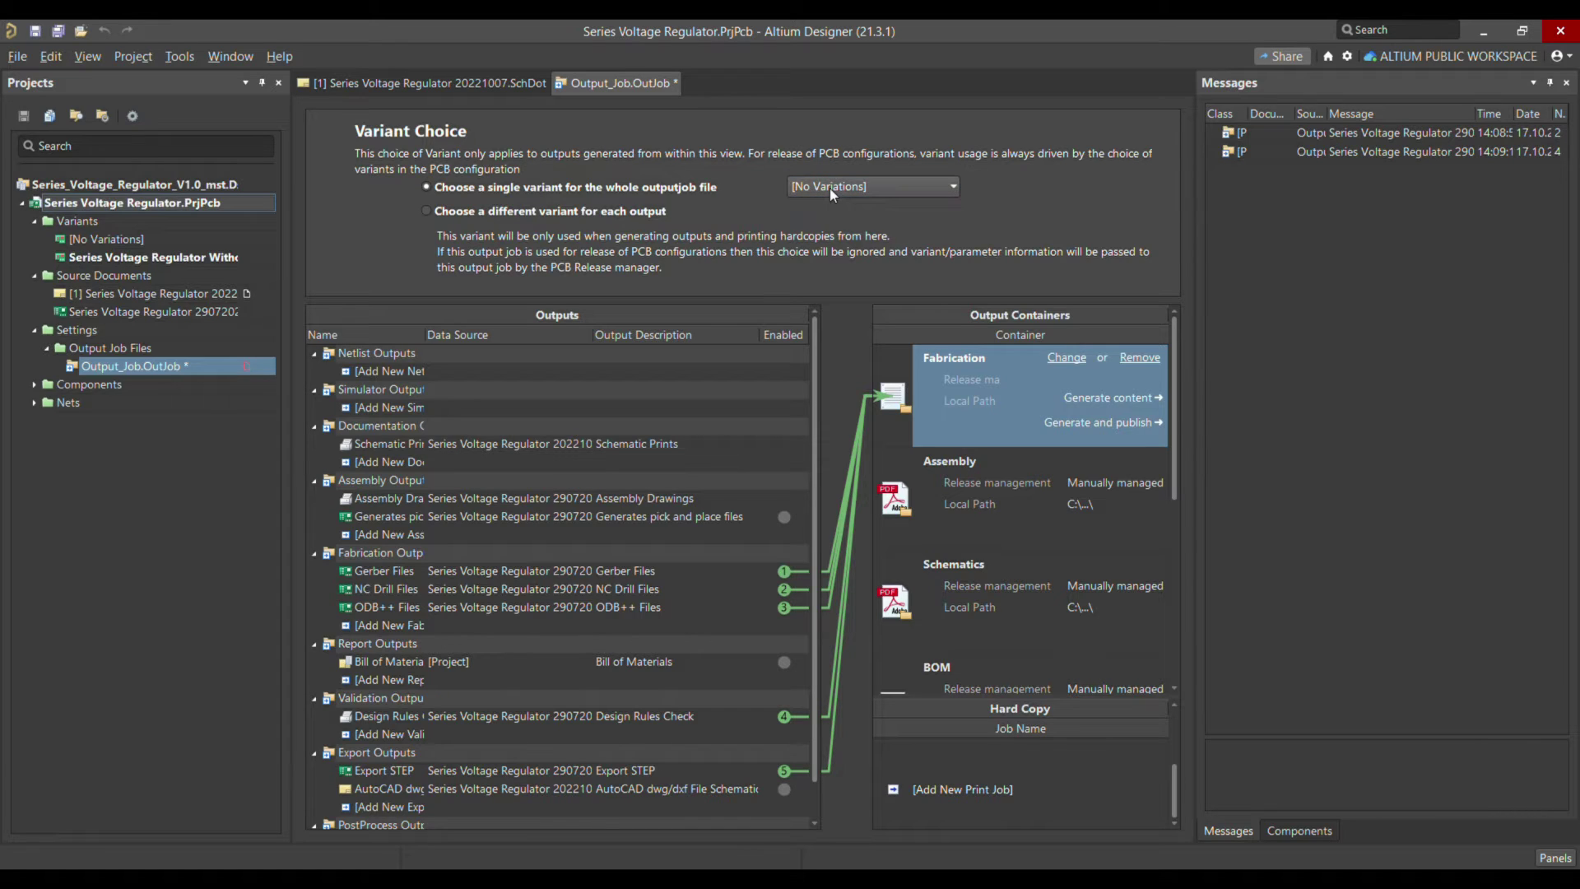
left_click(832, 224)
left_click(1030, 505)
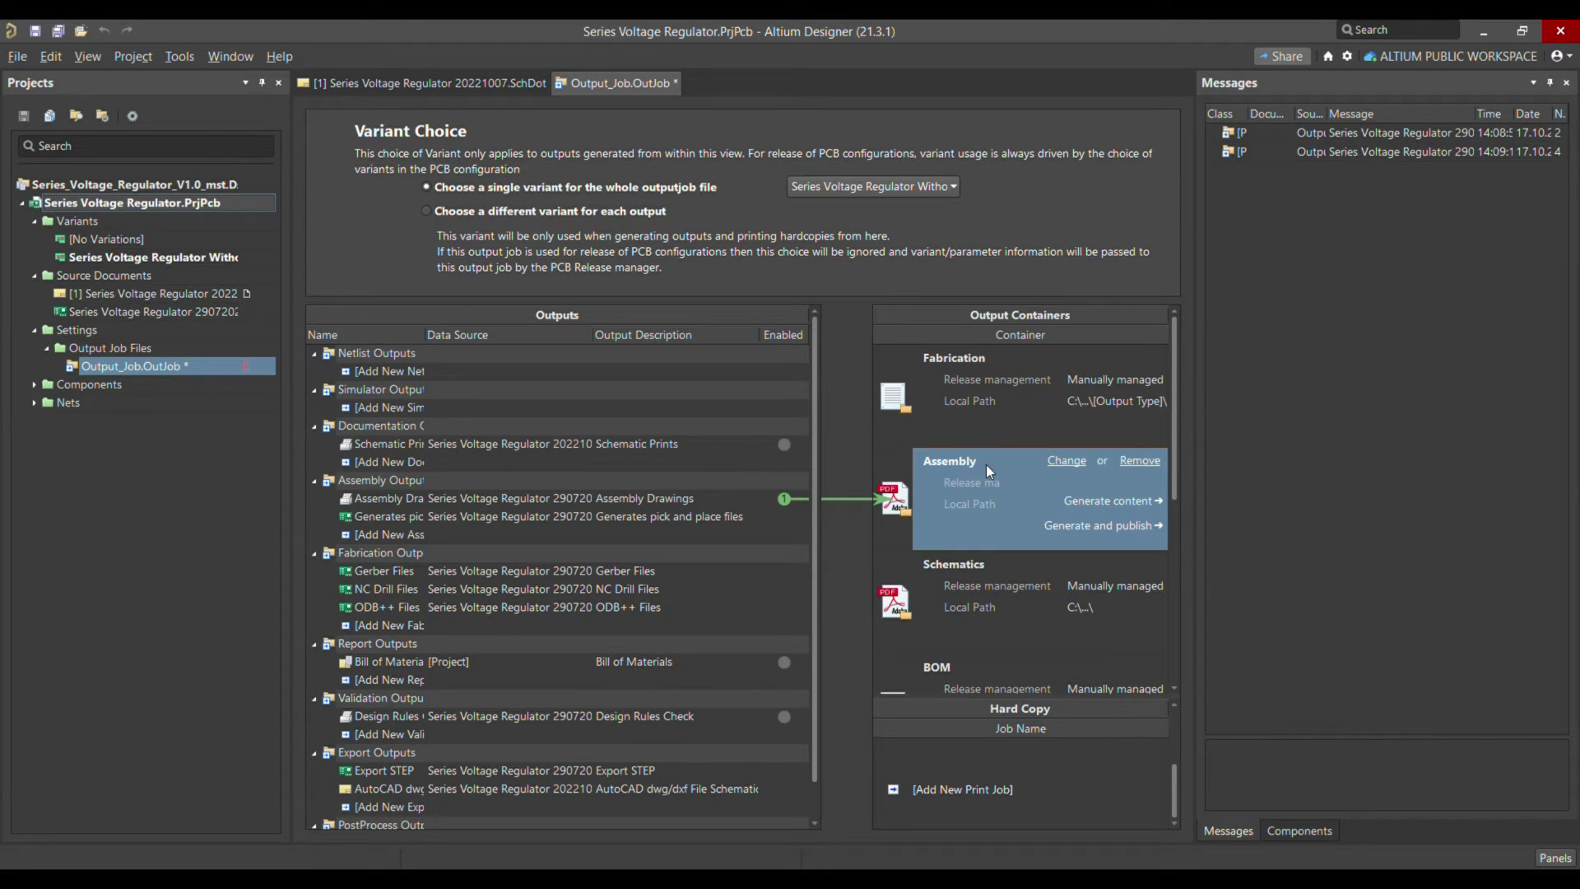
left_click(1111, 501)
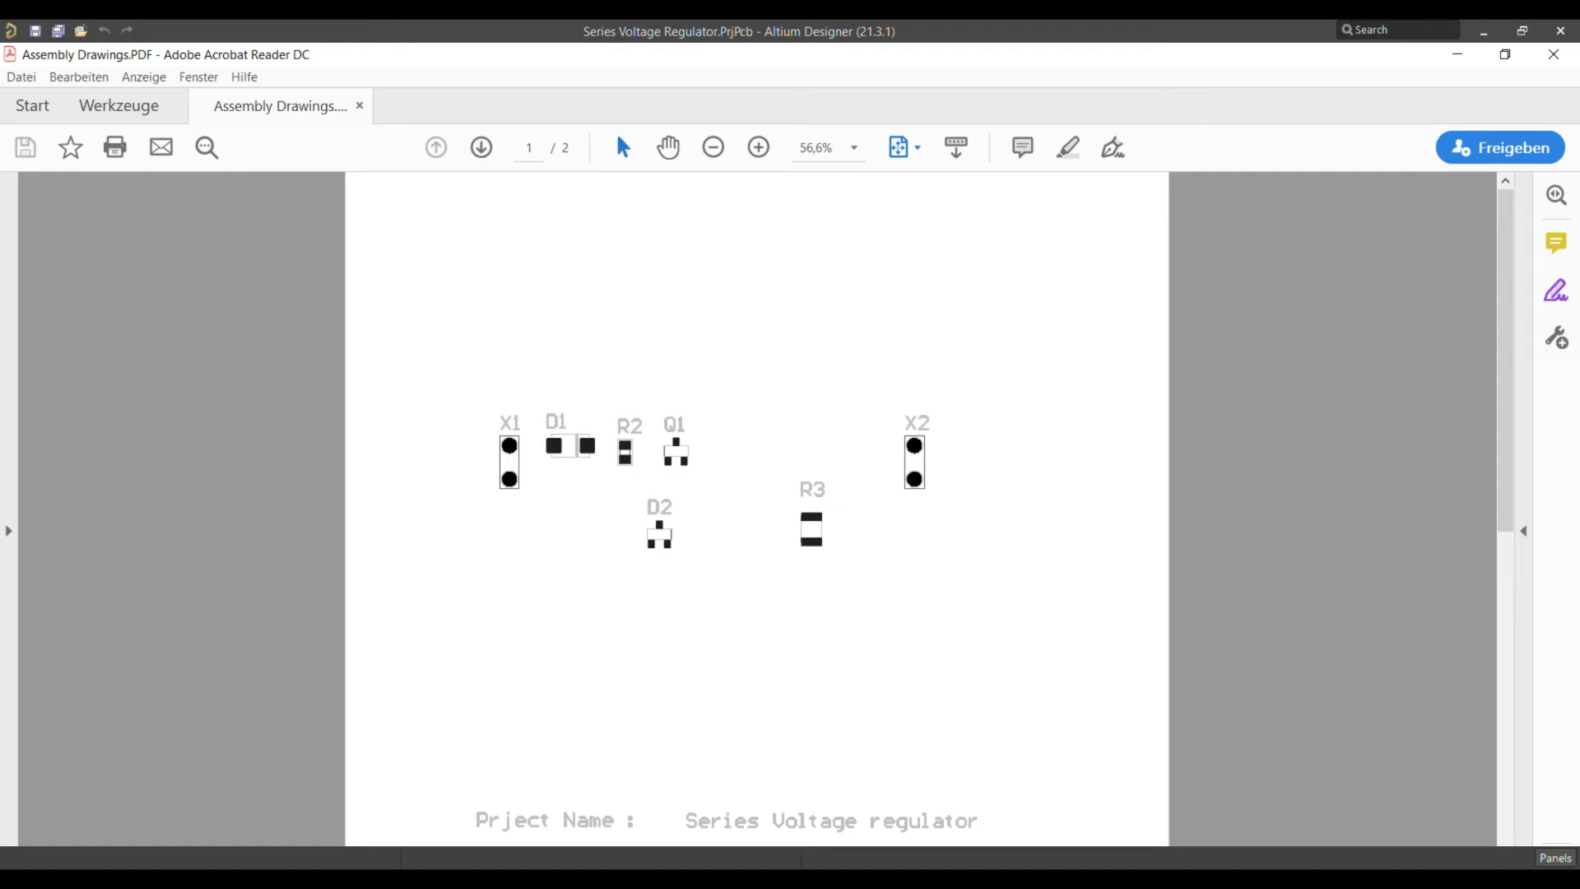
Open the PcbDoc in 3D view and compare it with the assembly PDF.
left_click(1450, 25)
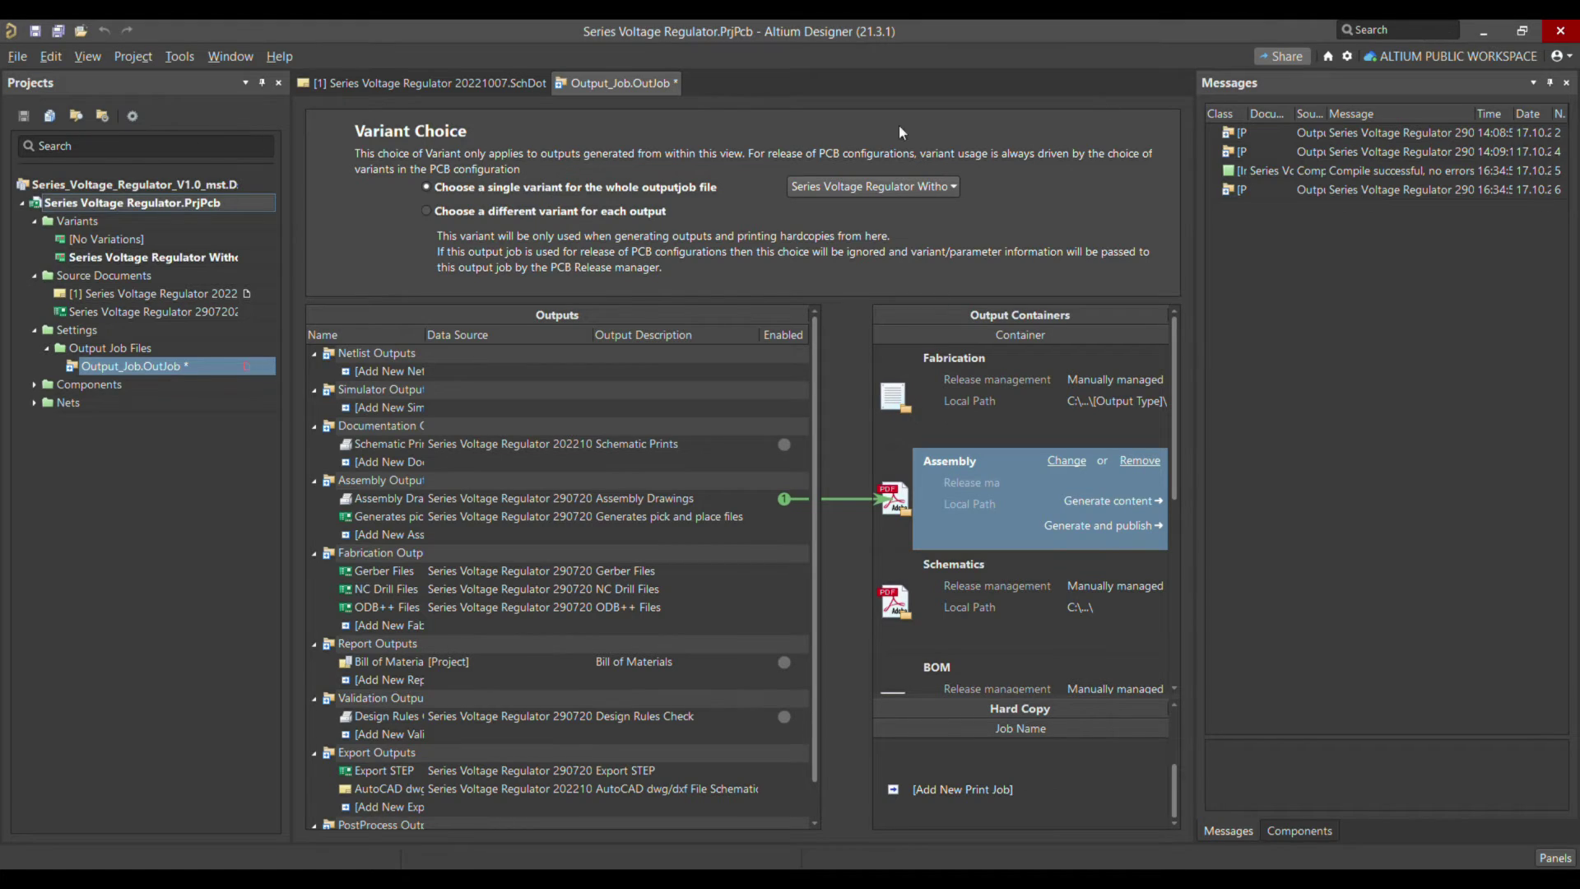
double_click(168, 311)
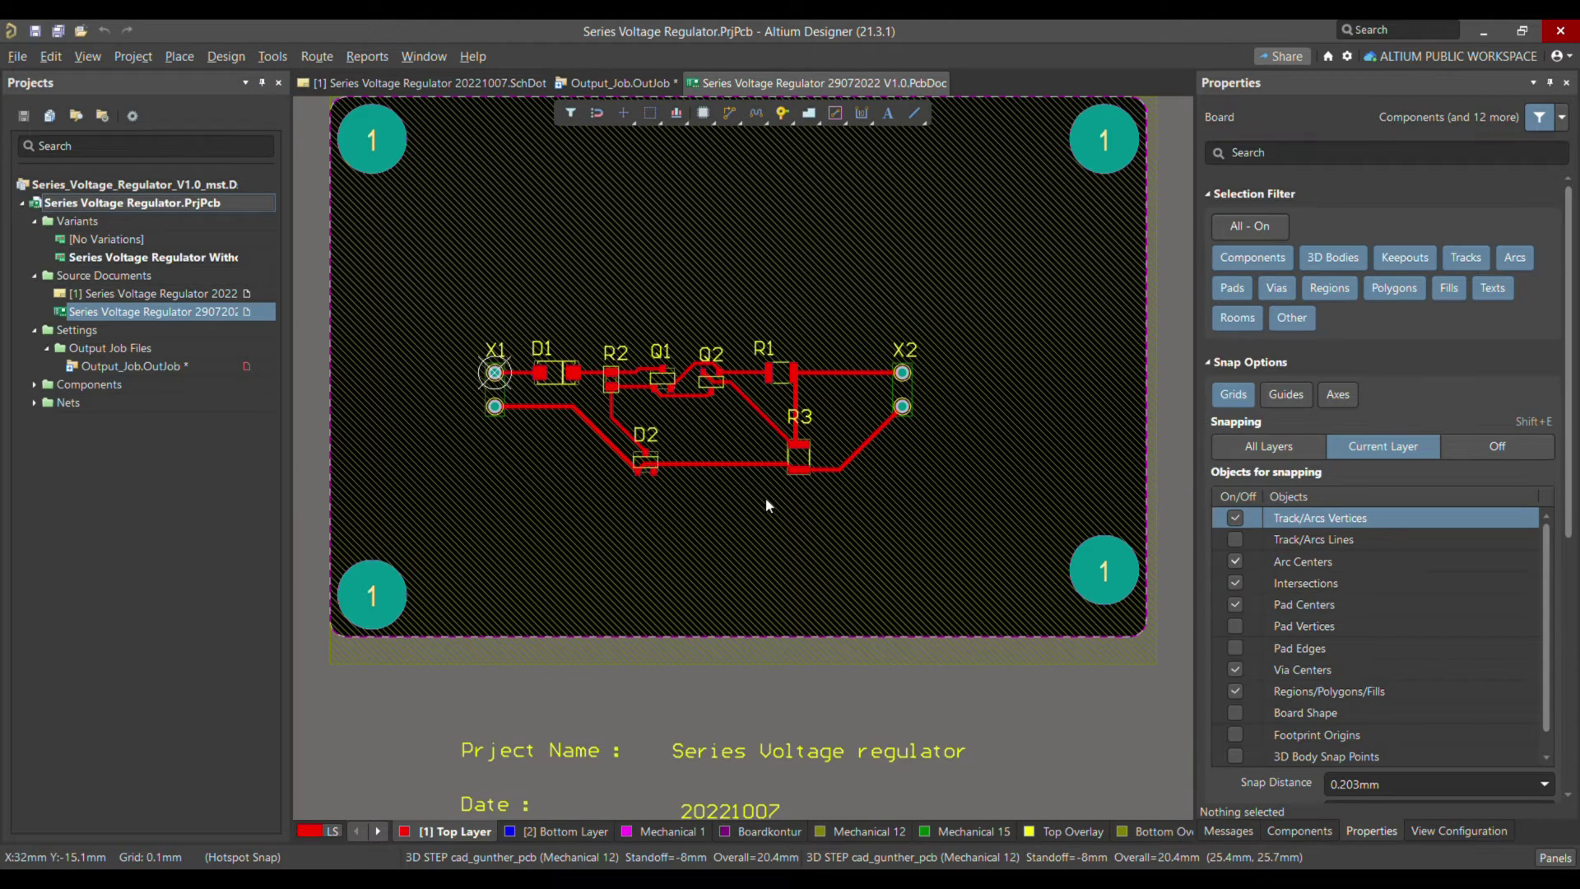
key("3")
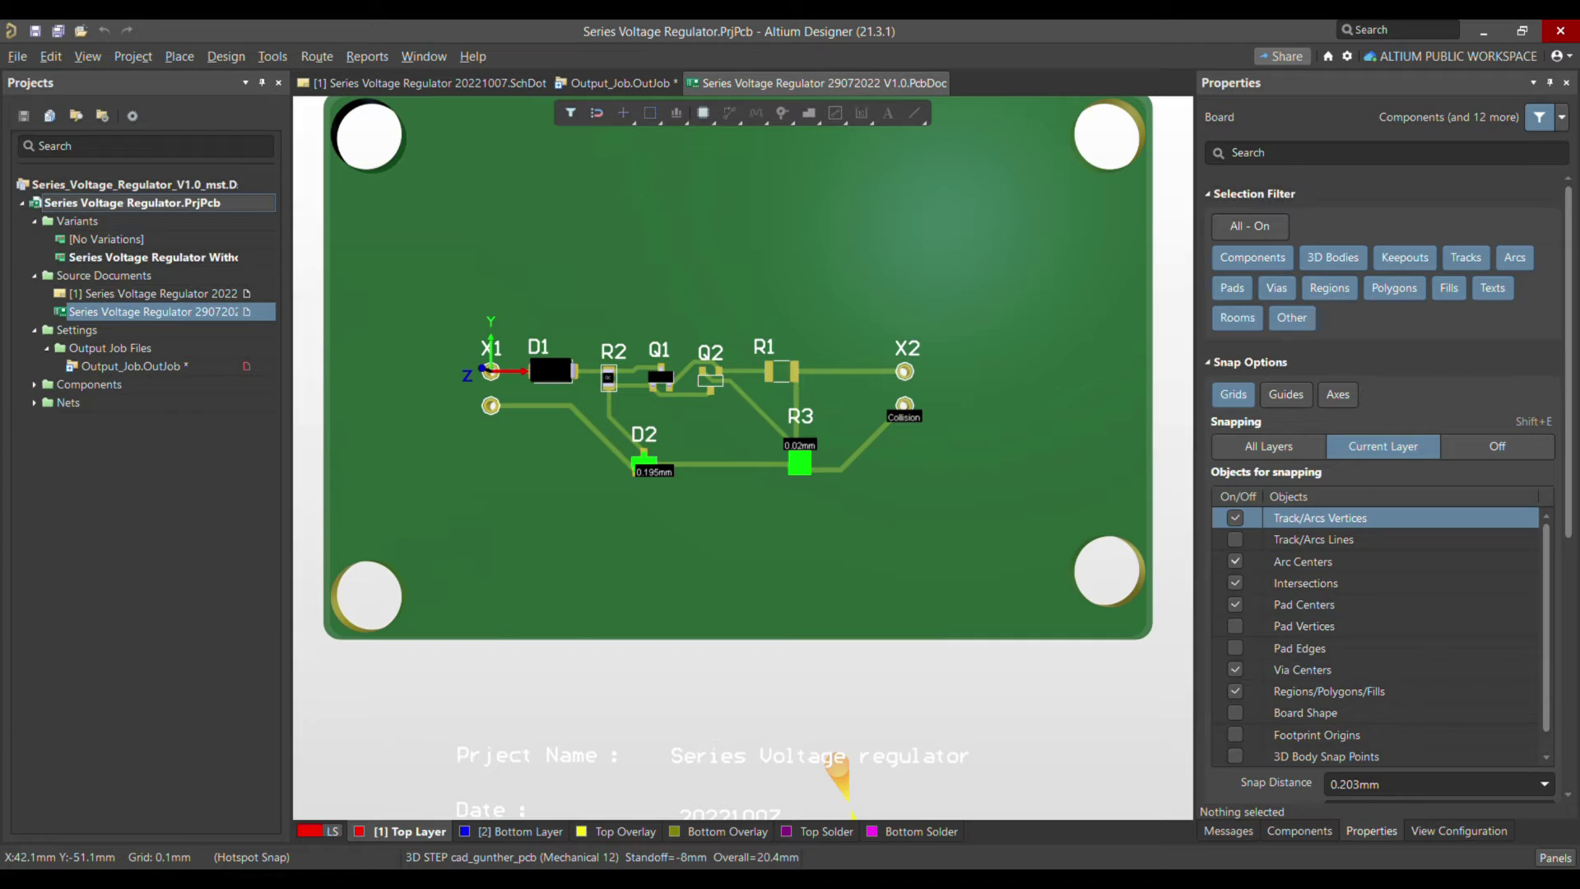
key("alt+Tab")
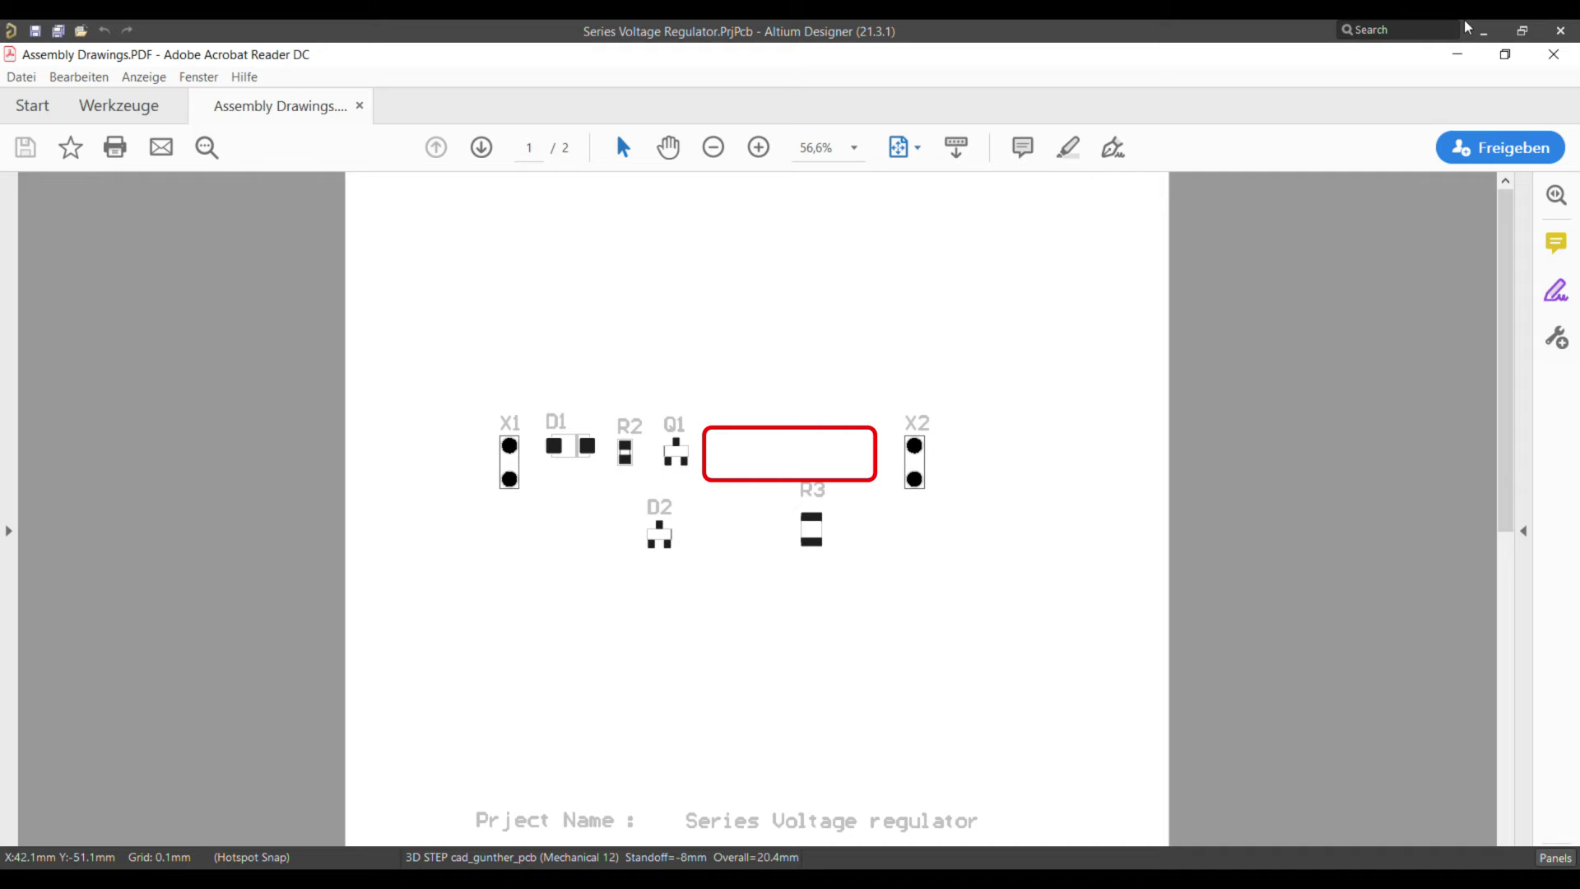
key("alt+Tab")
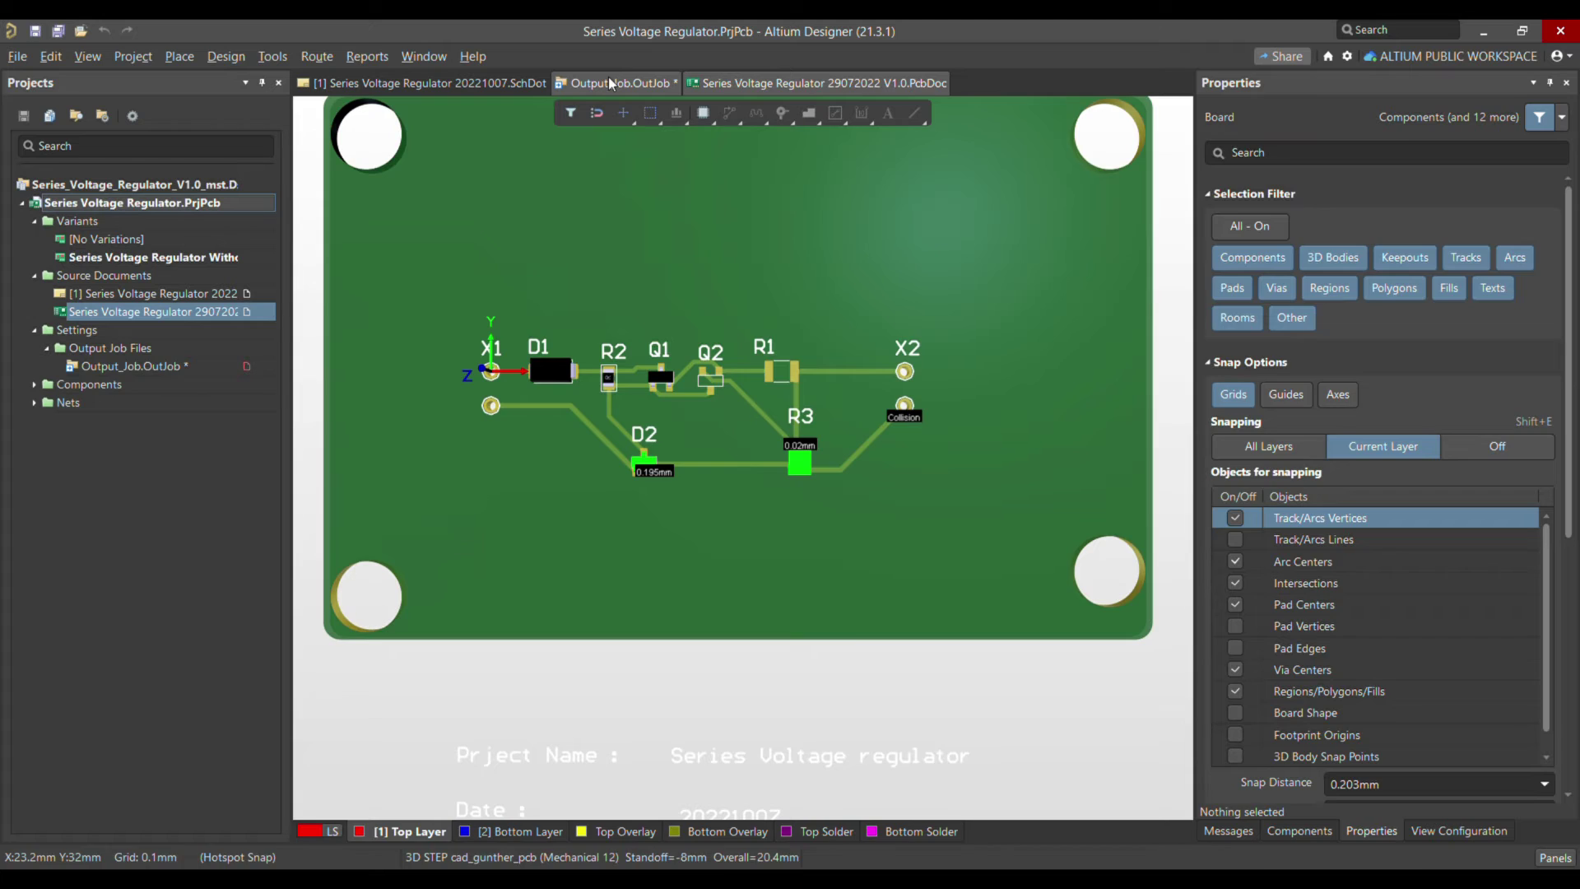
left_click(608, 82)
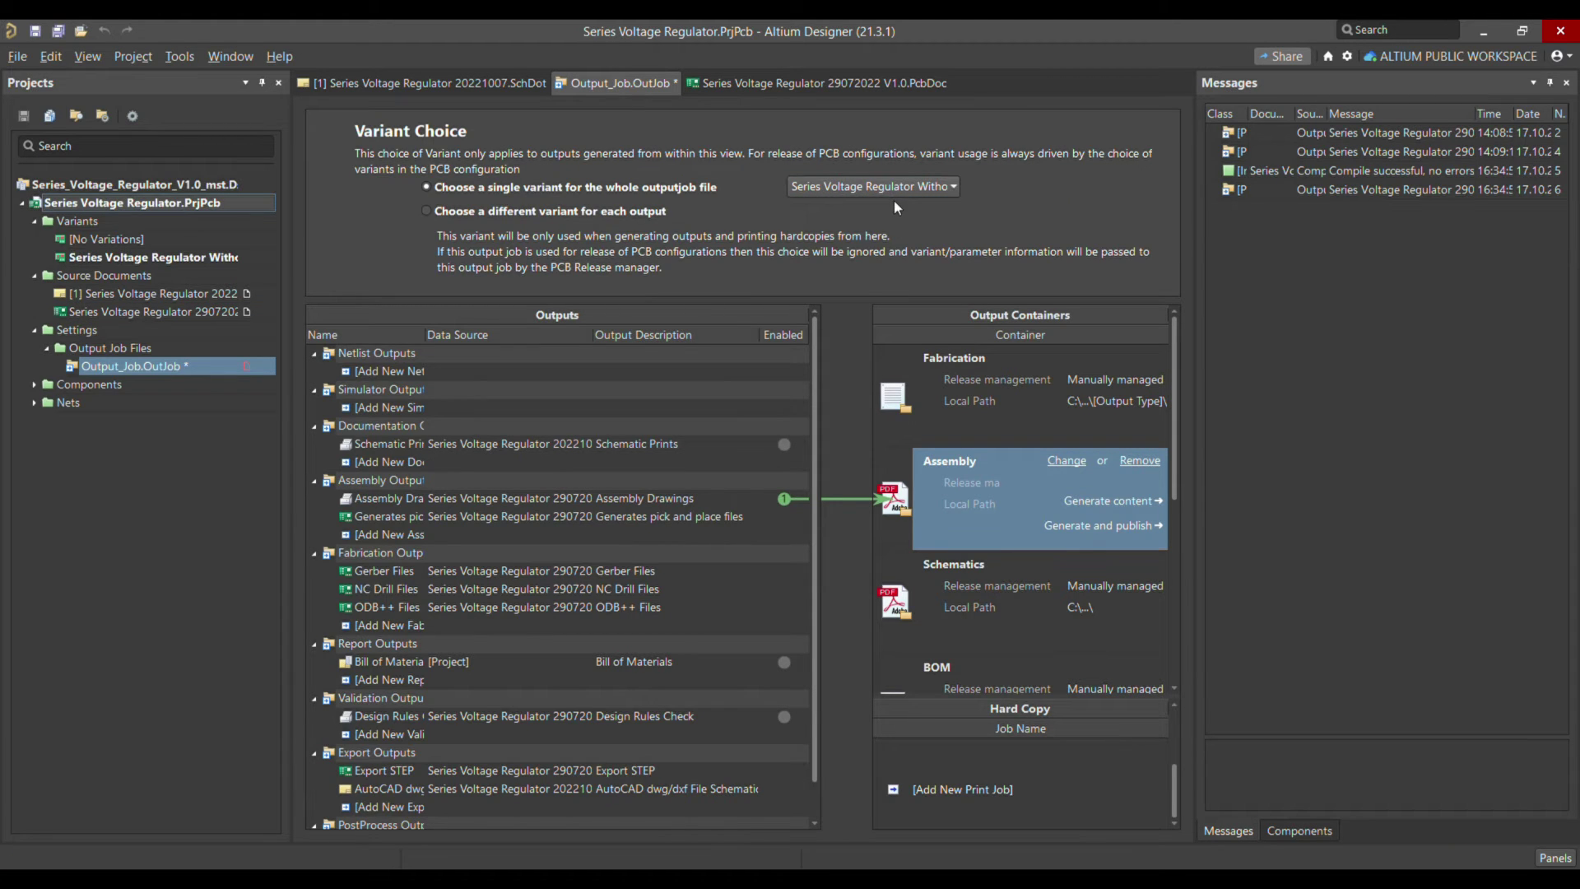
Close the assembly PDF and check the pick and place output's data source.
scroll(894, 204, "up", 1)
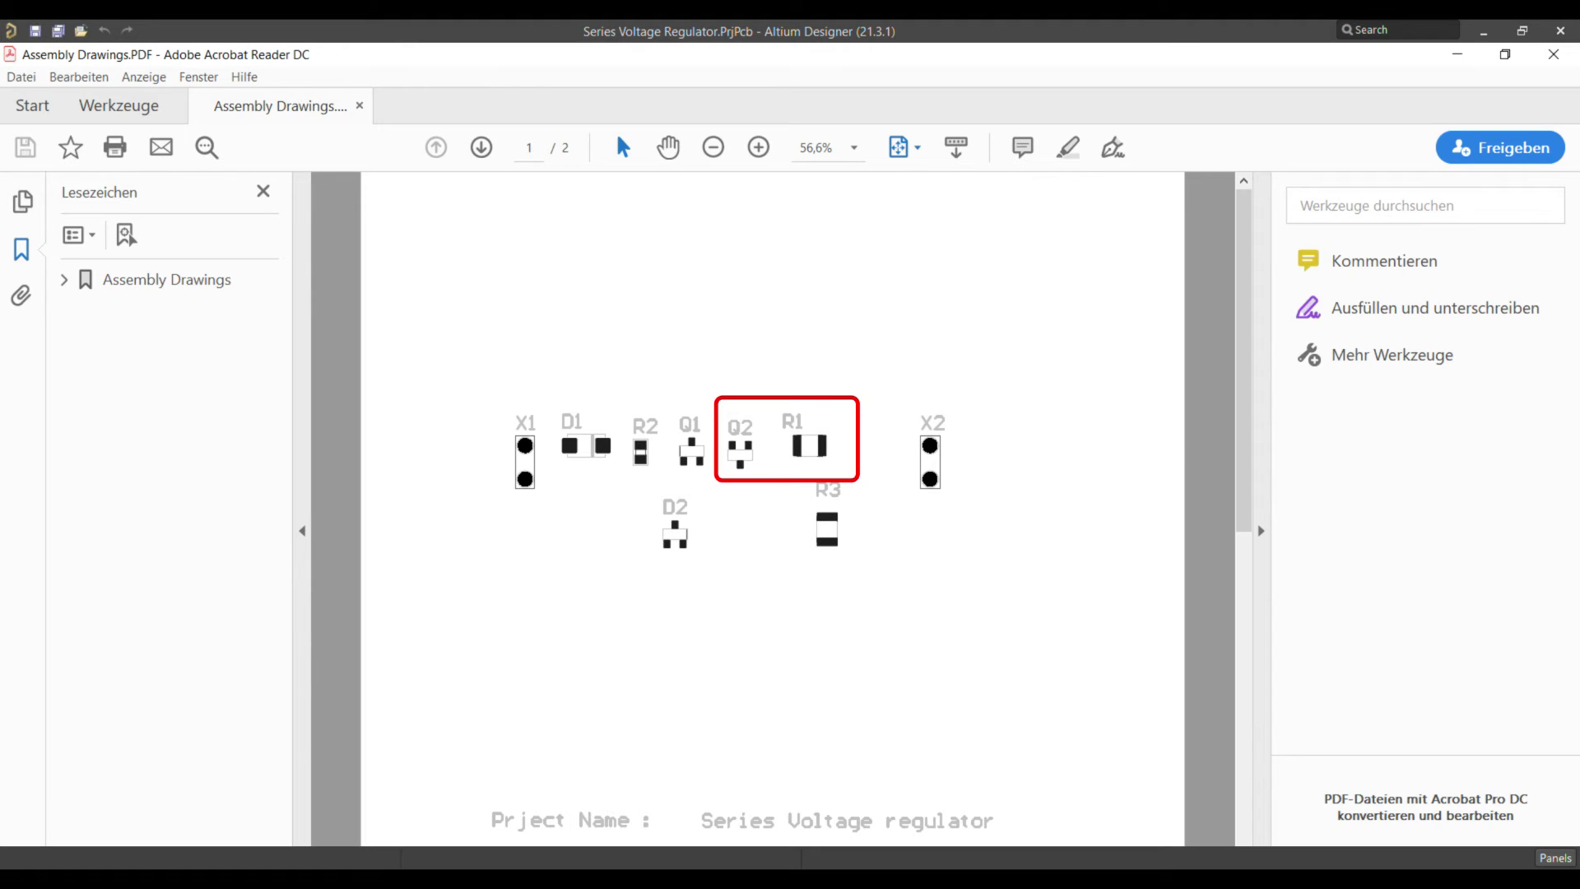
left_click(1553, 54)
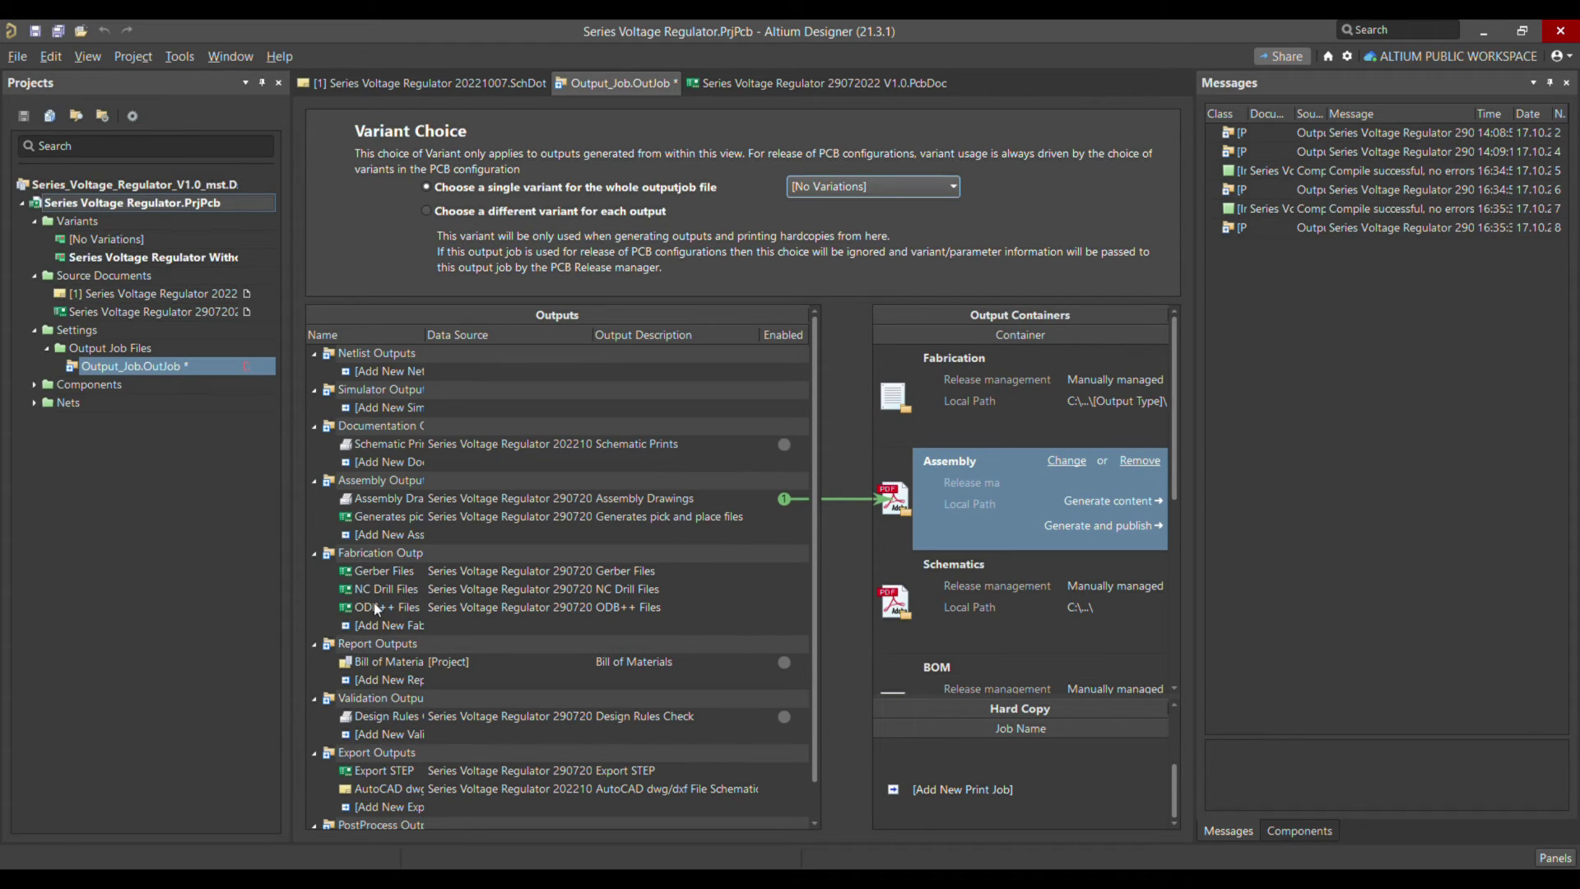
left_click(502, 516)
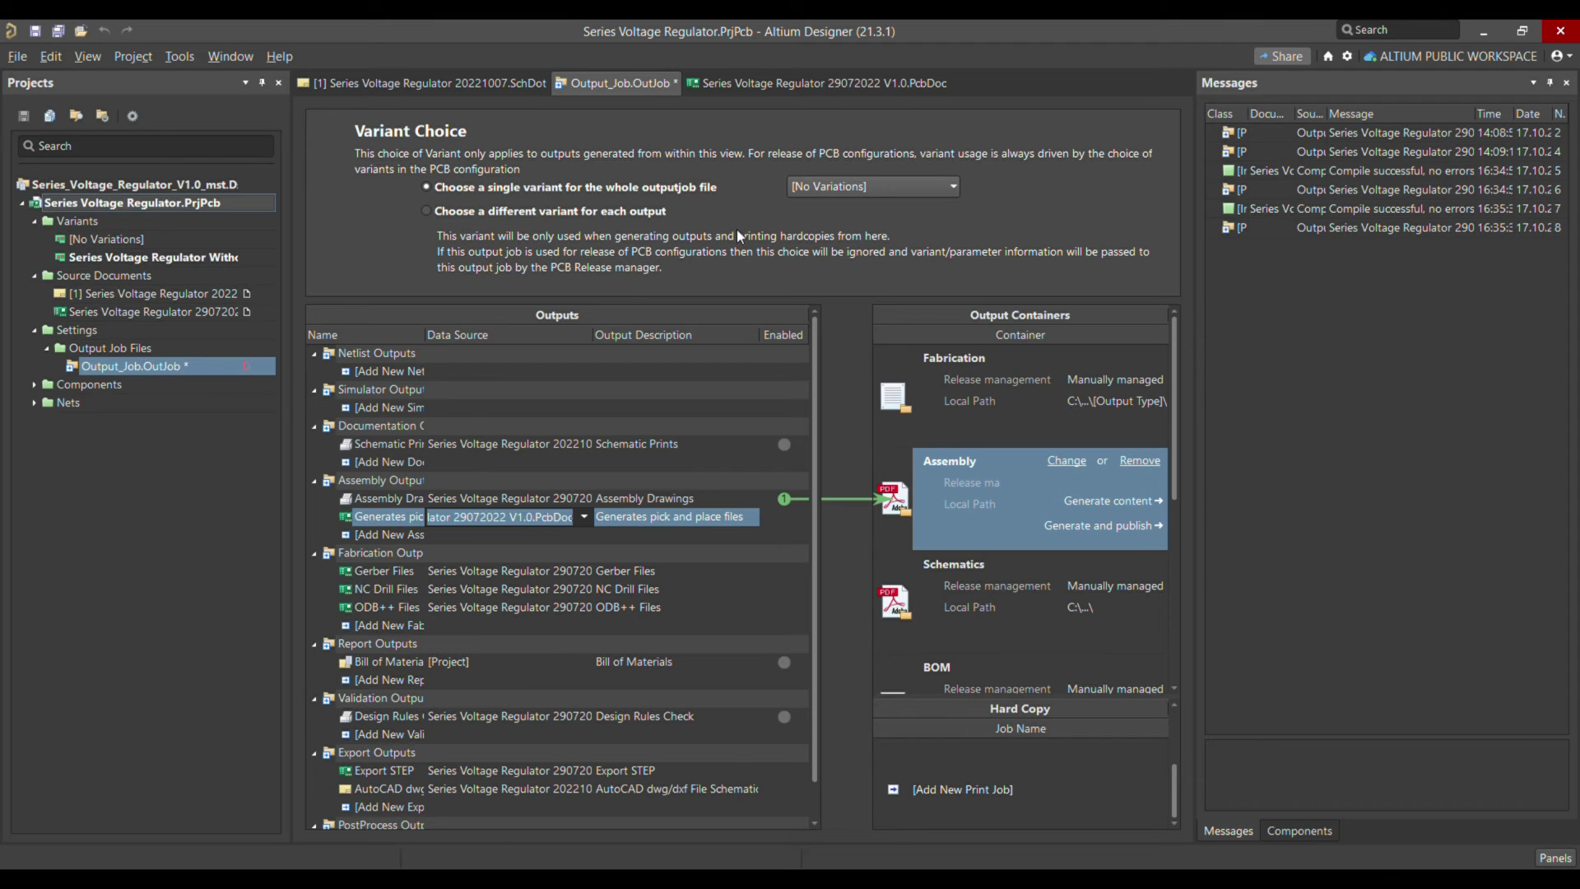
left_click(436, 83)
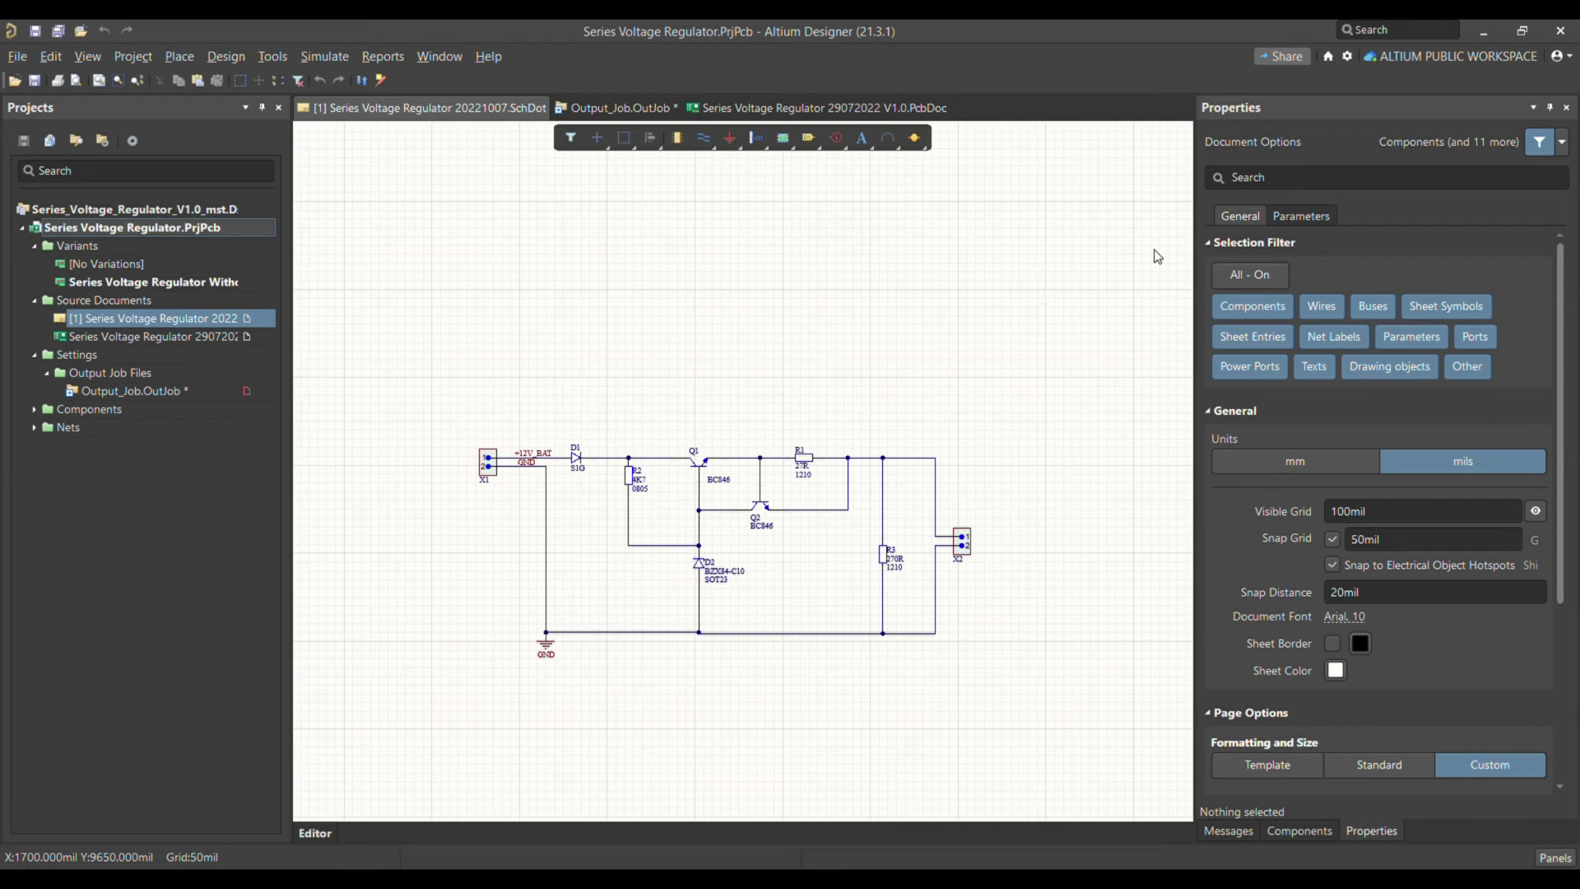
Delete the Without Overcurrent Protection variant from Variant Management and confirm.
left_click(145, 57)
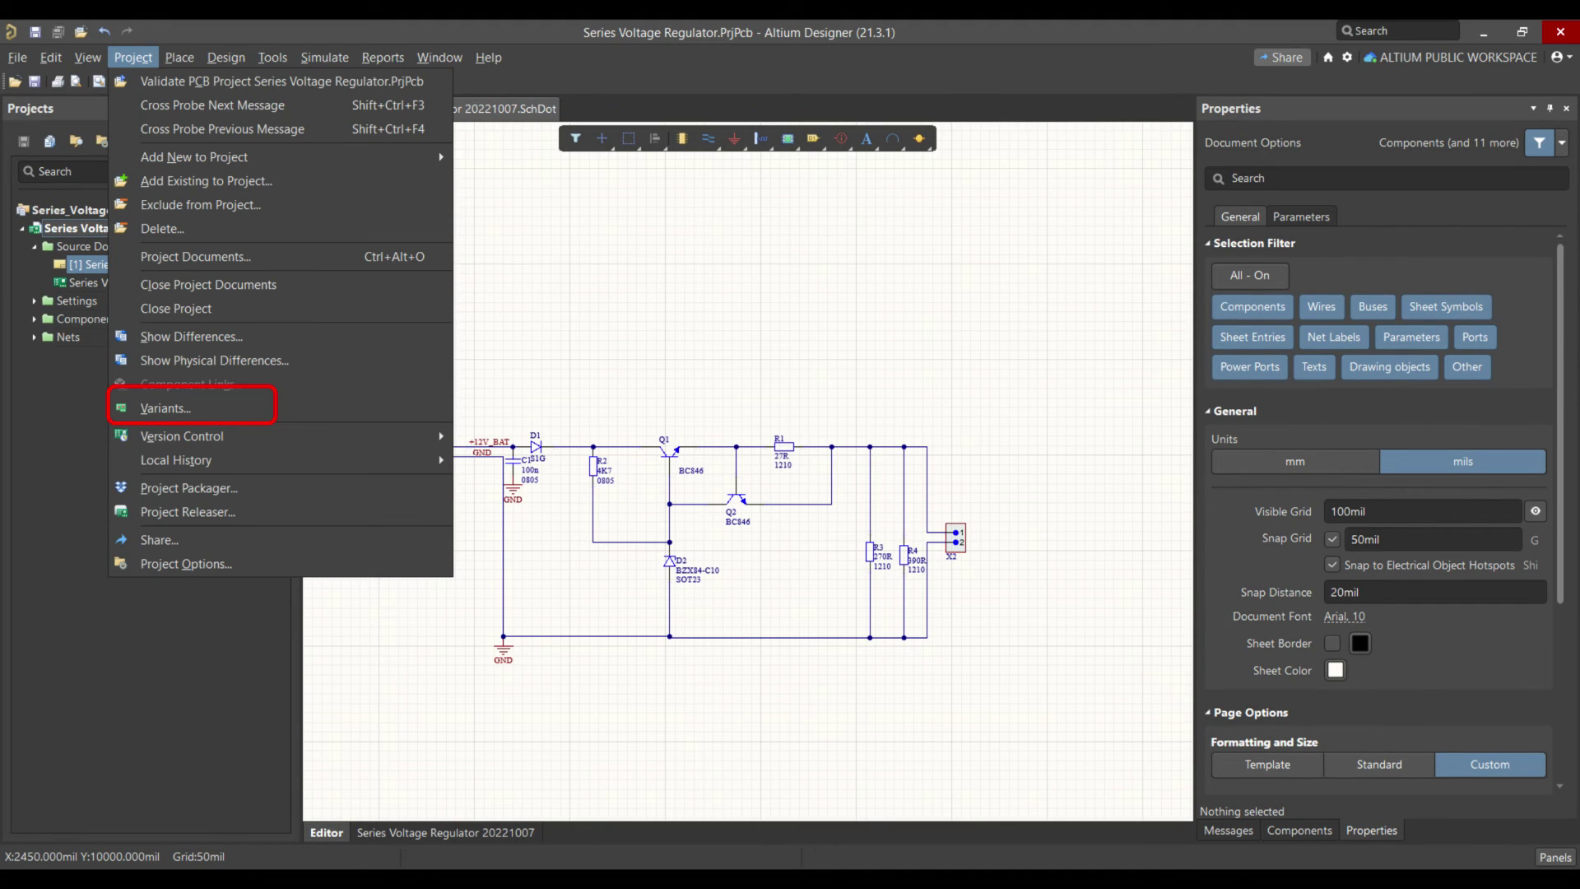
key("v")
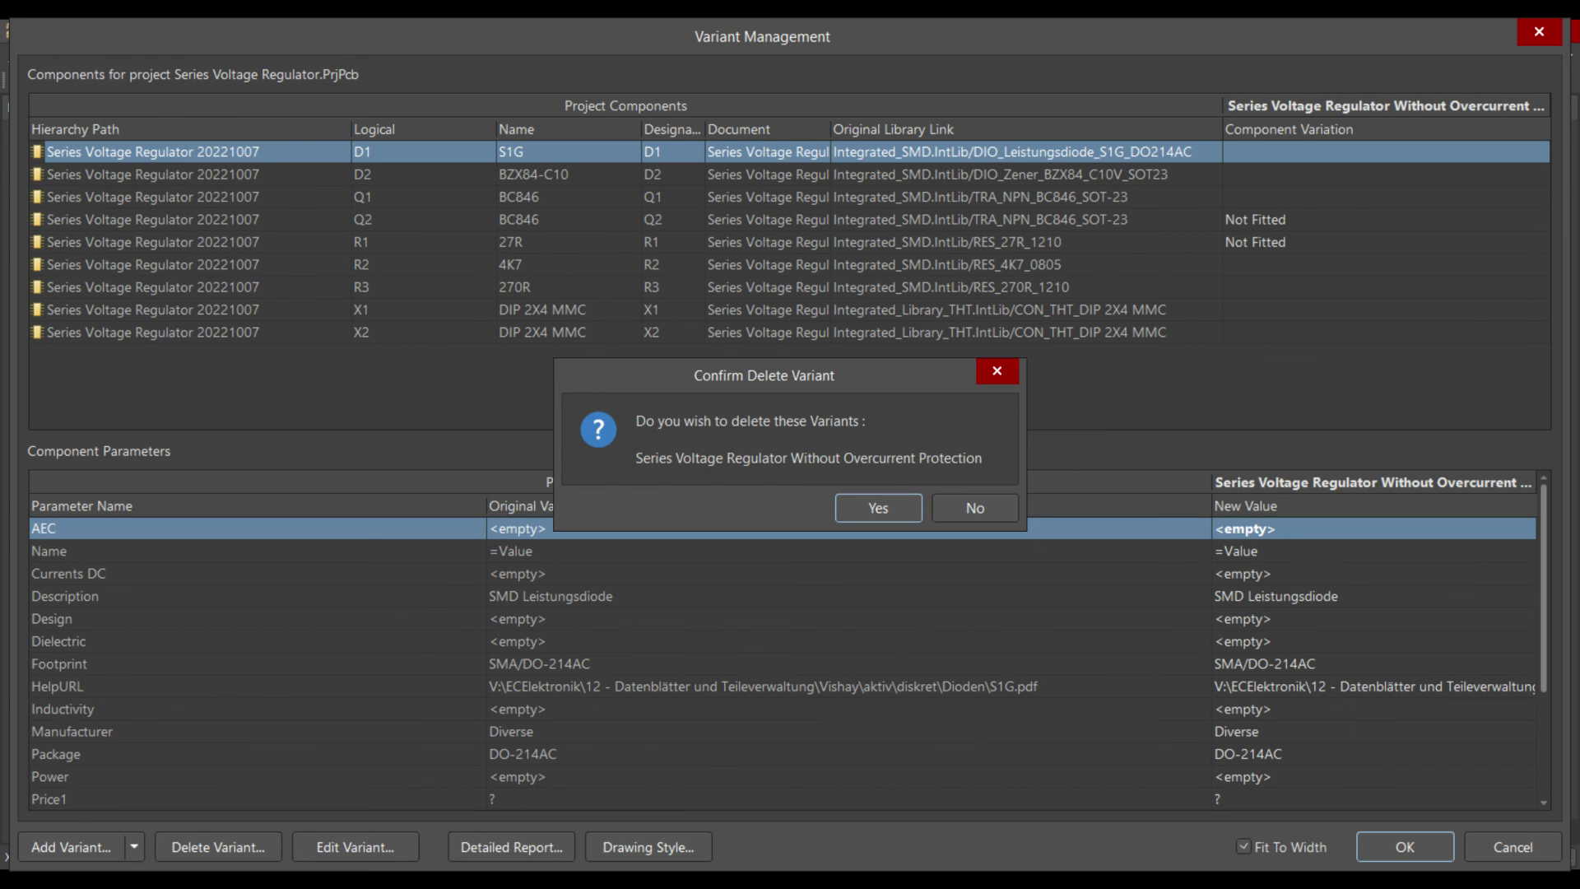
key("Return")
key("Return")
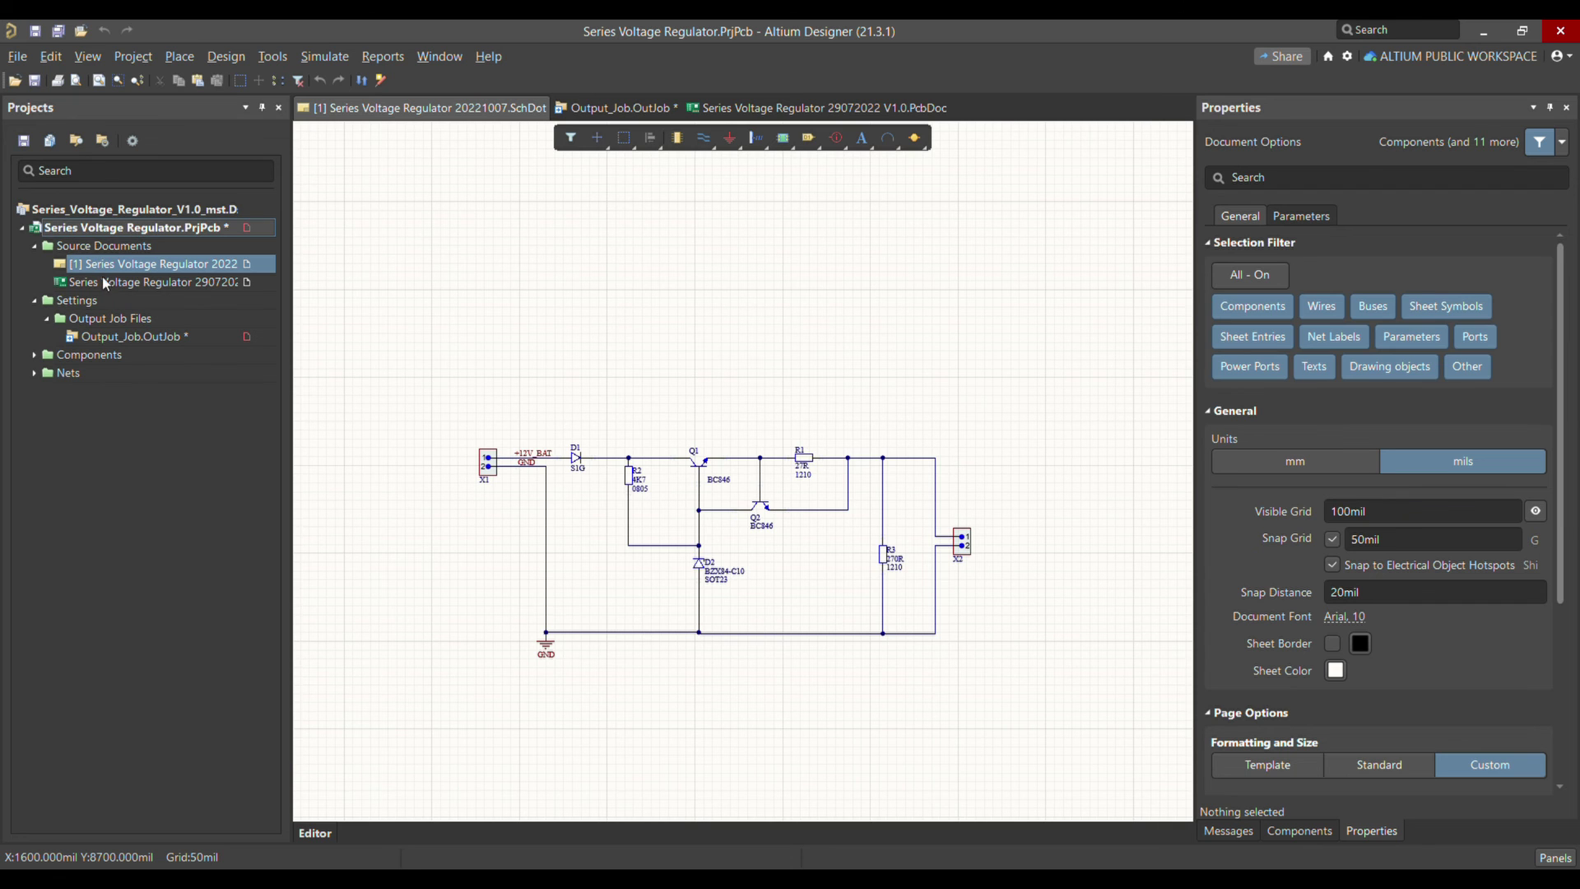